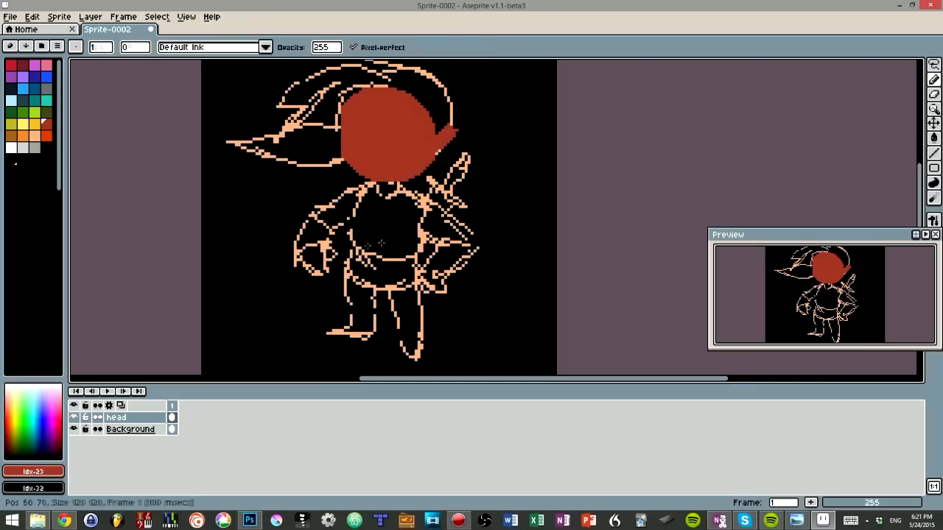
Step: Add a new layer and block in the character's clothes and sleeve as flat color shapes below the head
key("shift+n")
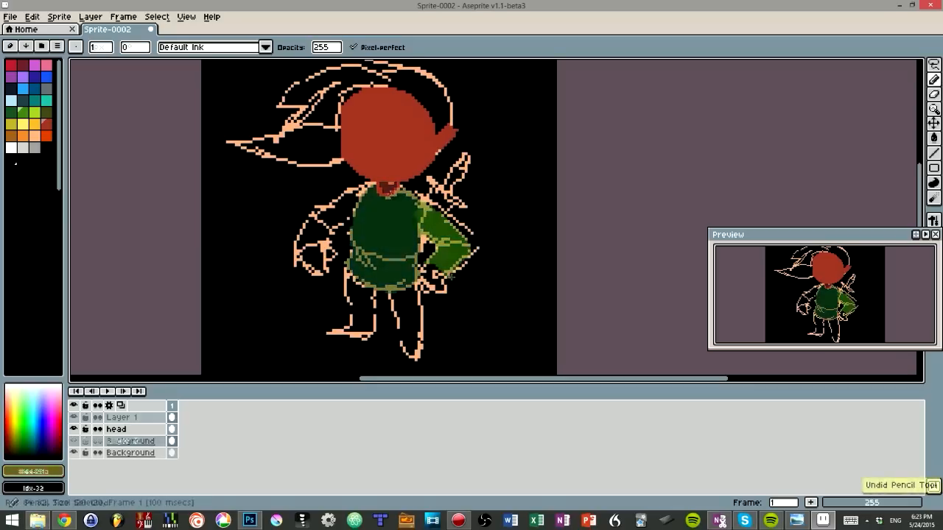
left_click(464, 289, "ctrl")
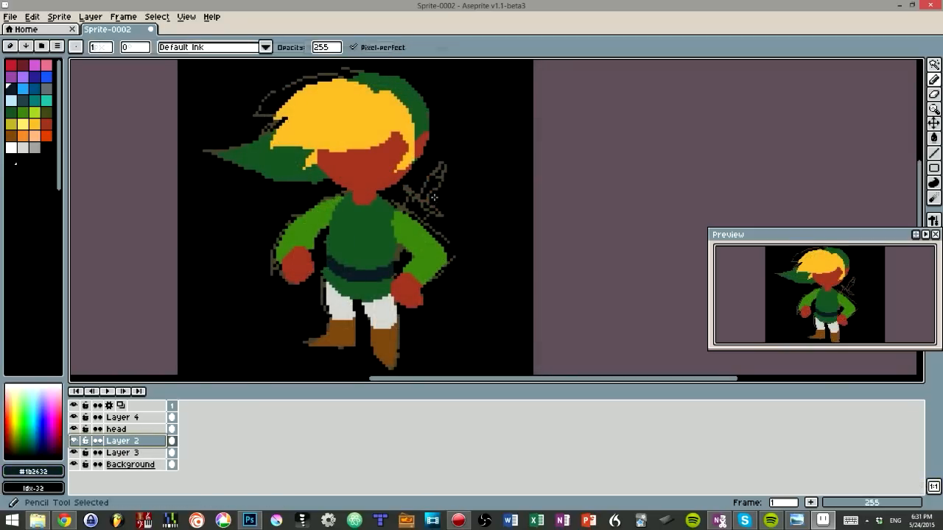
Step: Sample the yellow of the hair and clean up the edges of the flat color shapes with the Pencil and Eraser
key("alt")
left_click(406, 121, "alt")
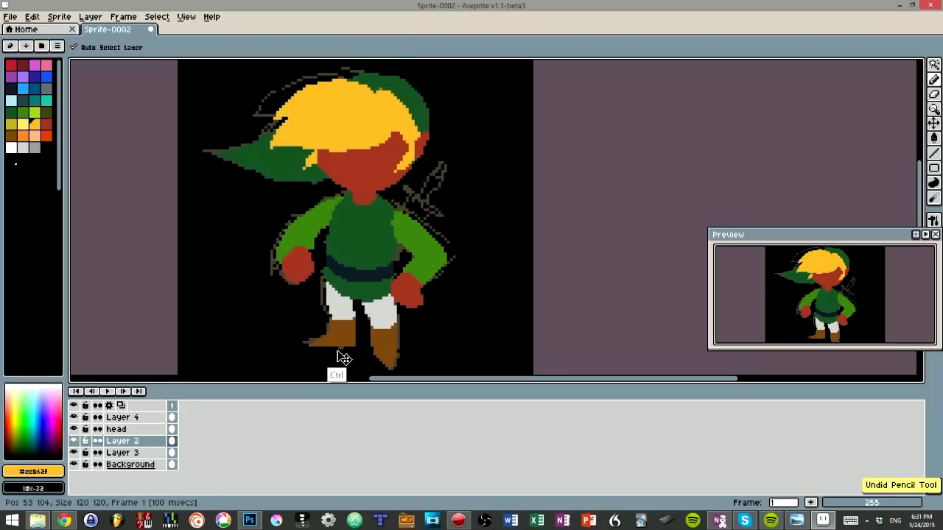
key("e")
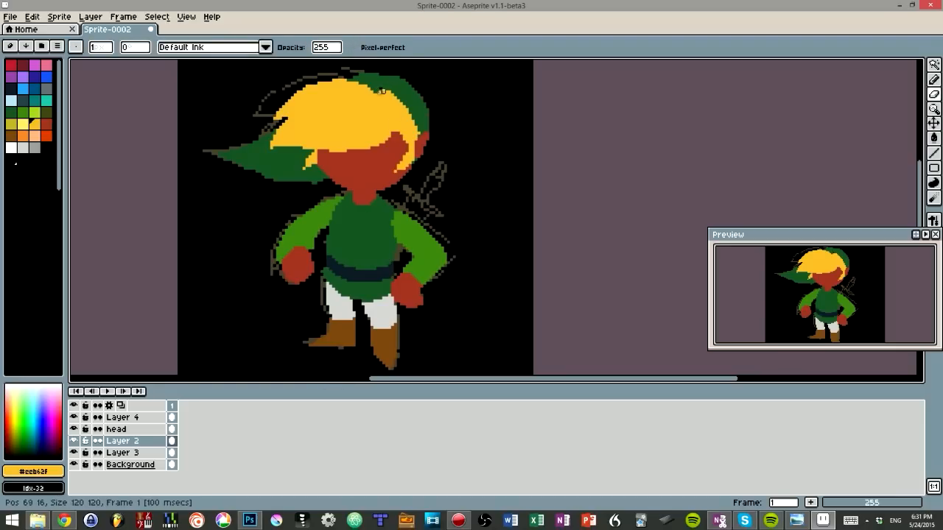
left_click(410, 96, "ctrl")
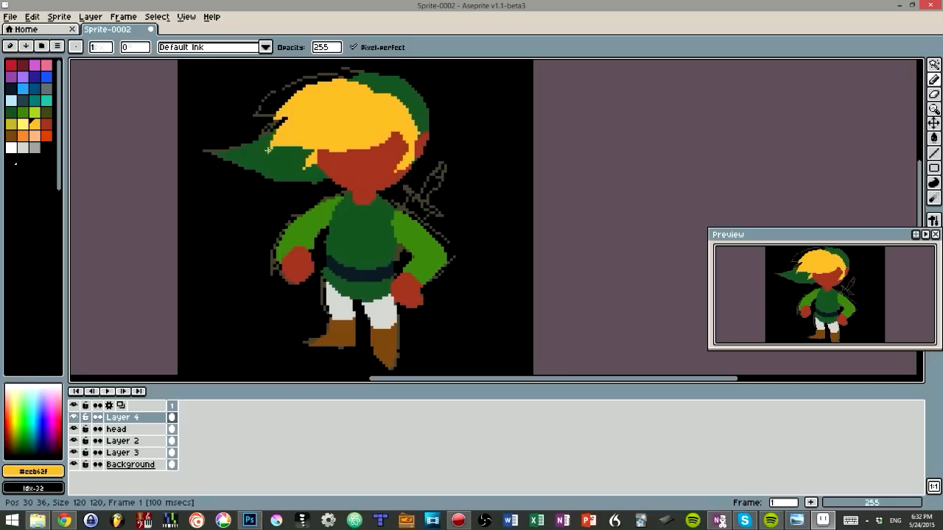
key("e")
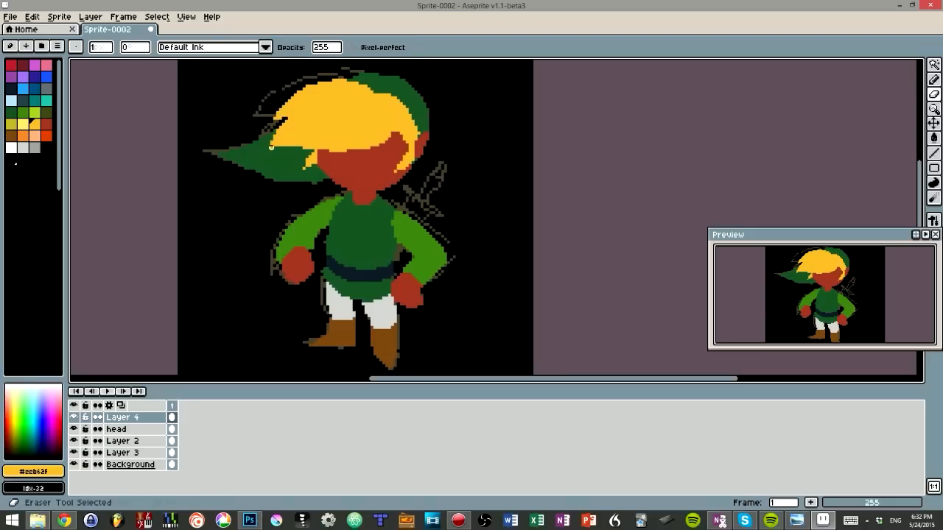
key("ctrl+z")
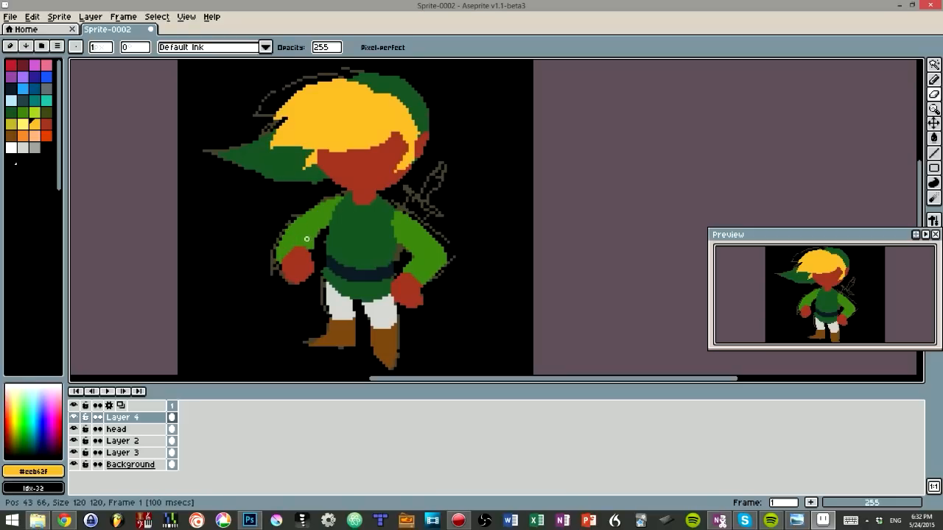
left_click(309, 244, "ctrl")
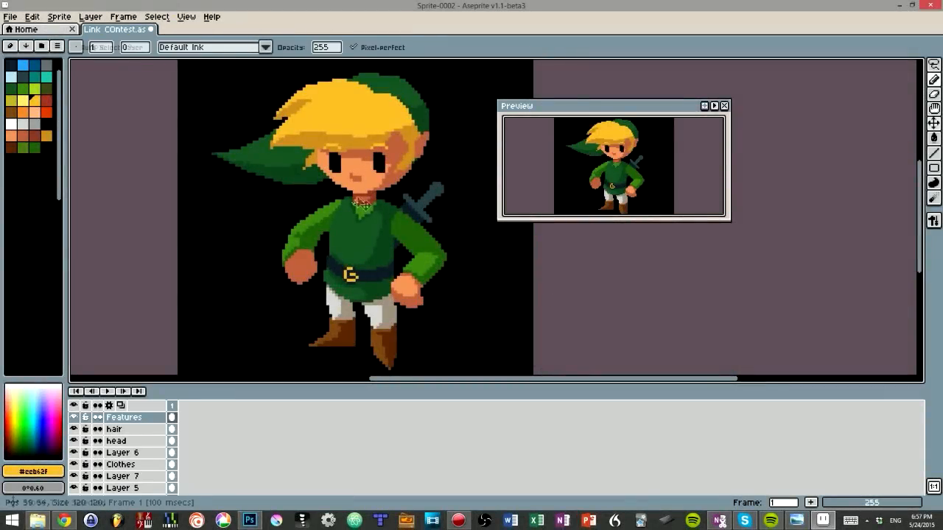
Step: Activate the head layer and try reshaping the edge of the cheek below the long hair fringe with the Pencil
key("ctrl")
left_click(324, 158, "ctrl")
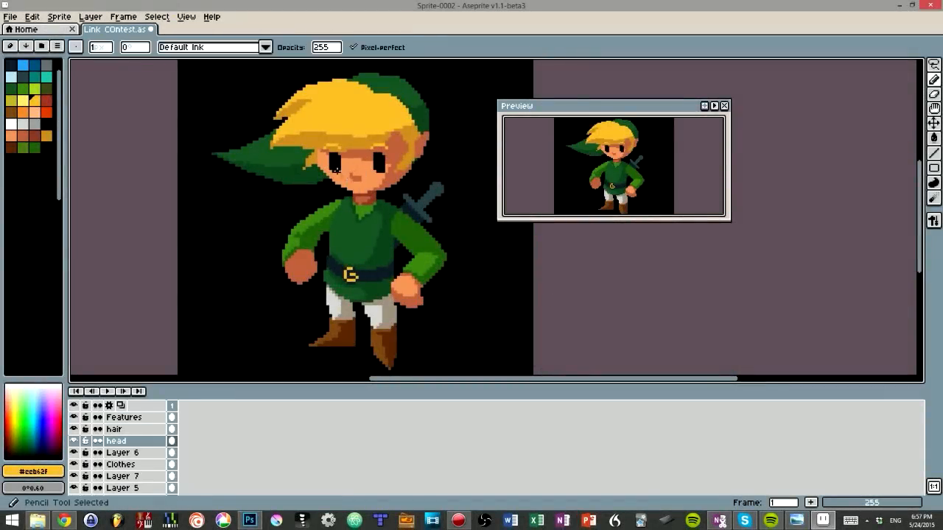
key("ctrl+z")
mouse_move(318, 153)
left_mouse_down()
mouse_move(319, 174)
mouse_move(351, 190)
mouse_move(330, 183)
left_mouse_up()
key("ctrl+z")
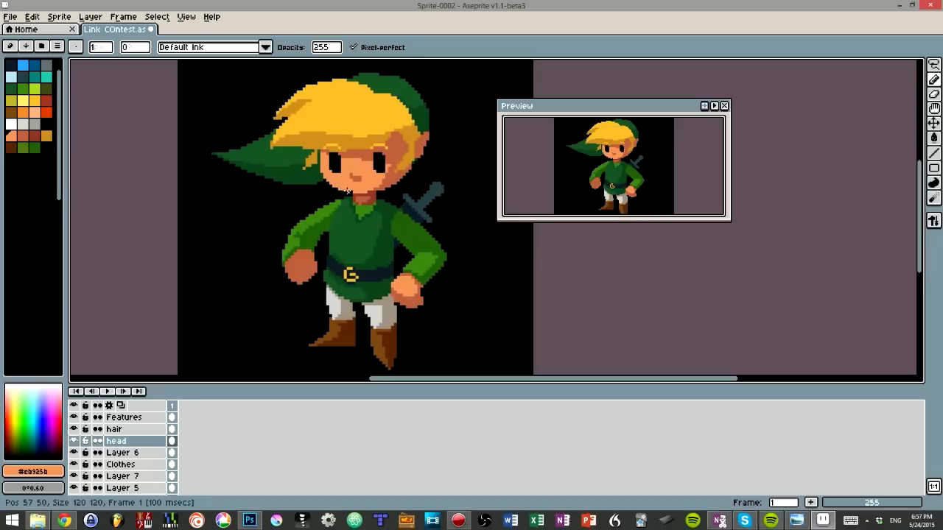
key("ctrl+z")
Step: Retouch the neck shadow under the chin on the head layer with the dark skin shade #8f3f31
key("e")
left_click_drag(358, 193, 374, 193)
key("ctrl+z")
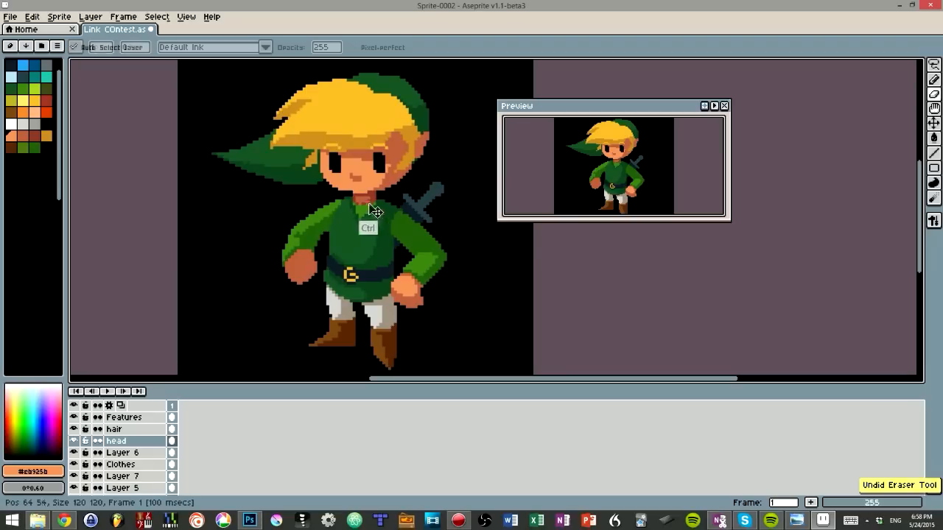
key("b")
left_click(363, 198, "alt")
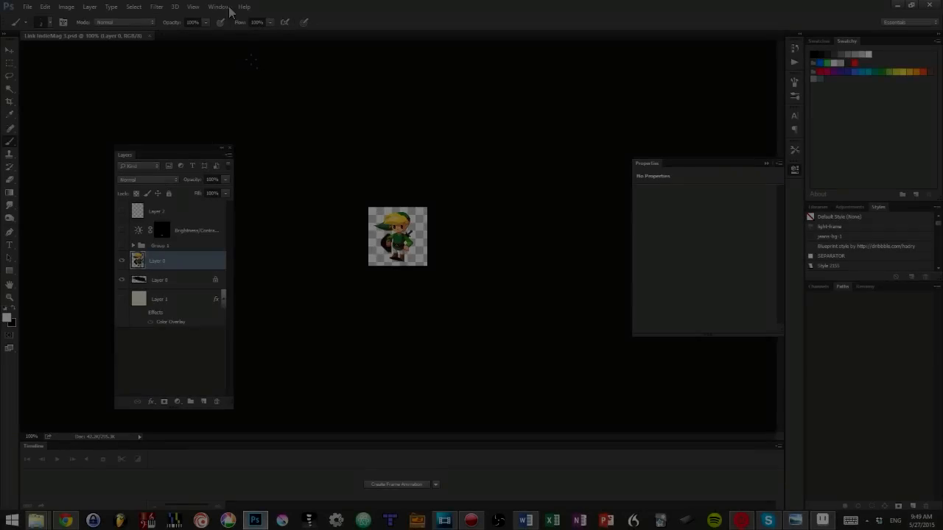
Step: Switch to Photoshop, show the Navigator for Link IndieMag 3.psd and enlarge its thumbnail view
left_click(219, 7)
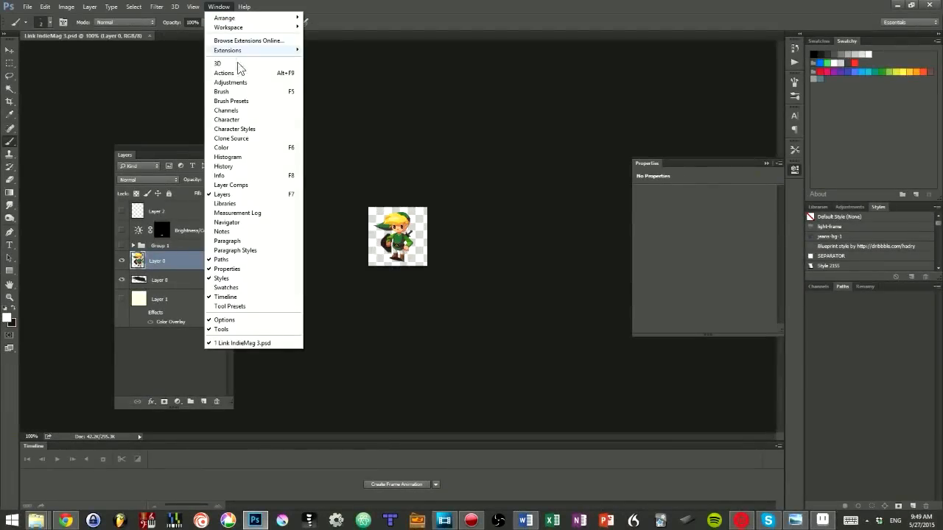
left_click(240, 222)
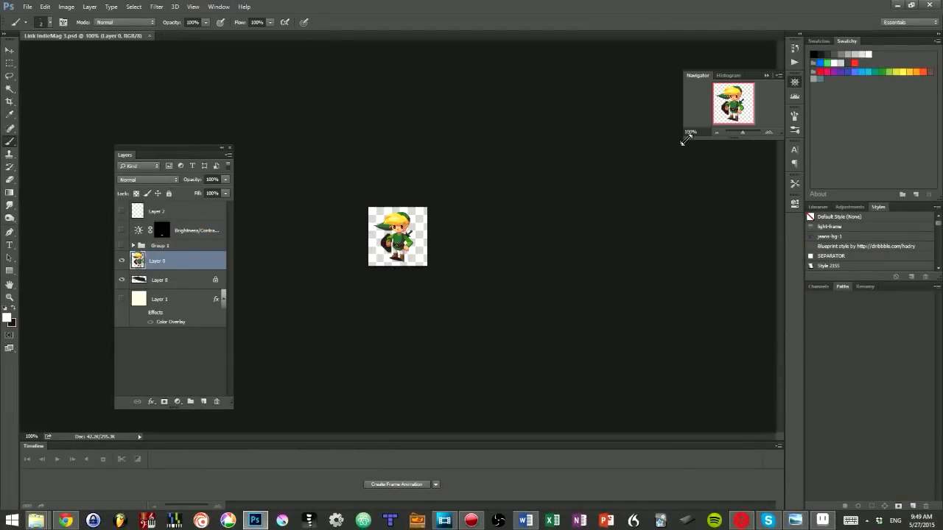
left_click_drag(685, 139, 658, 174)
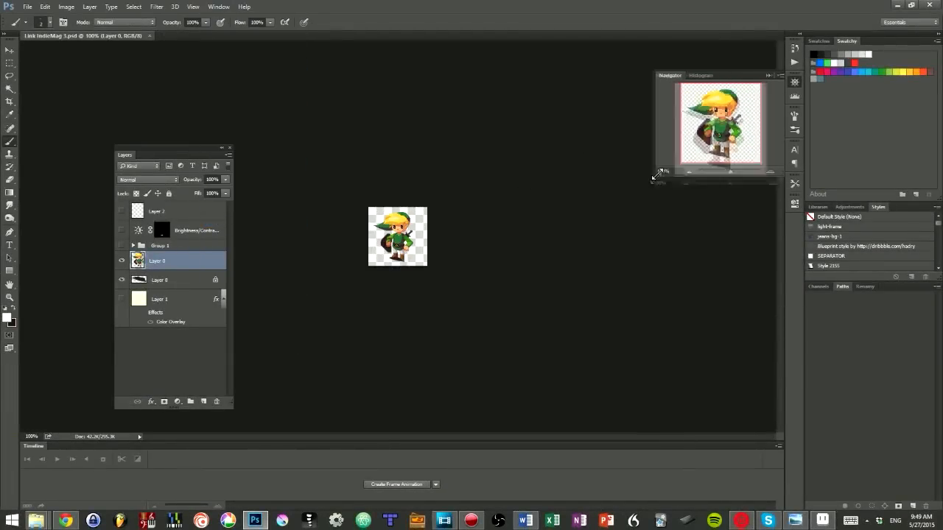
Step: Open a second window for Link IndieMag 3.psd, float it beside the main view and zoom in for editing
left_click(220, 7)
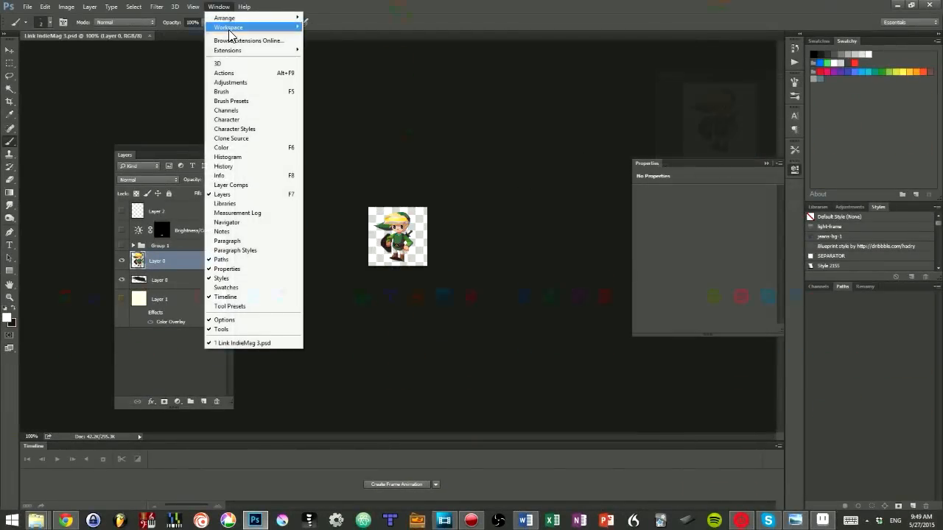
mouse_move(231, 19)
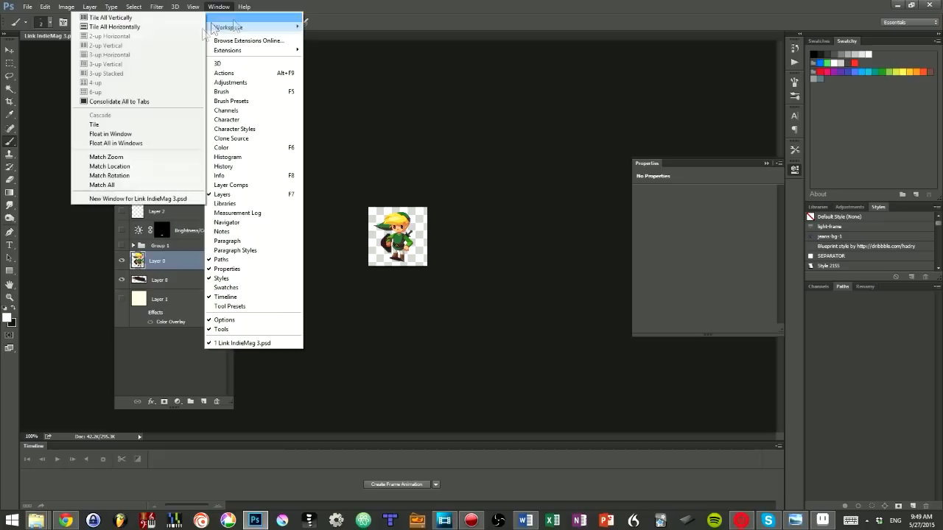
left_click(141, 198)
left_click_drag(251, 36, 391, 89)
left_click_drag(309, 86, 547, 94)
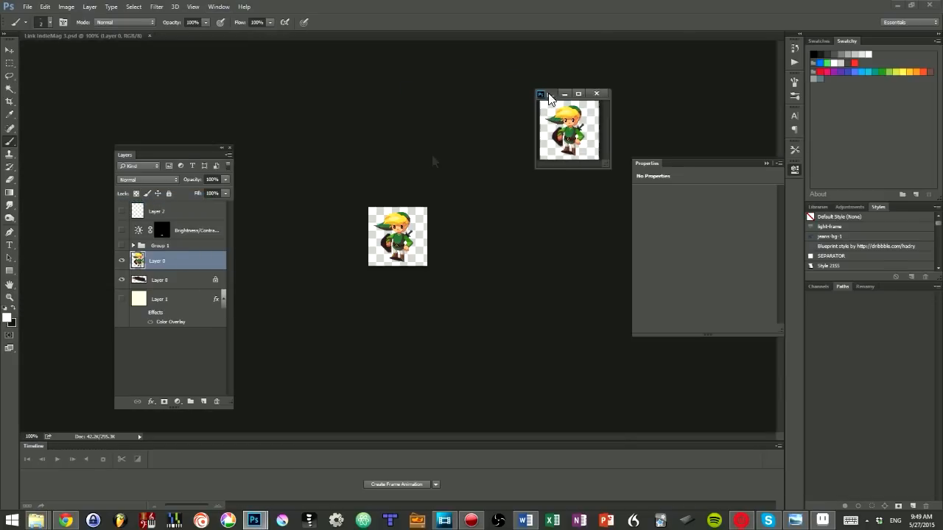
key("ctrl+plus")
key("ctrl+plus")
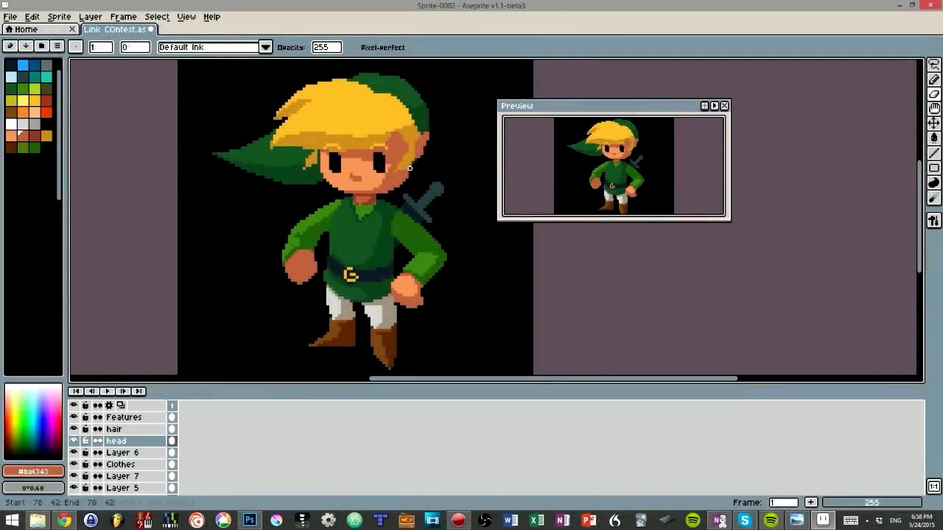
Step: Switch back to Aseprite, undo the last eraser stroke on the head layer and save the Link sprite
key("ctrl+z")
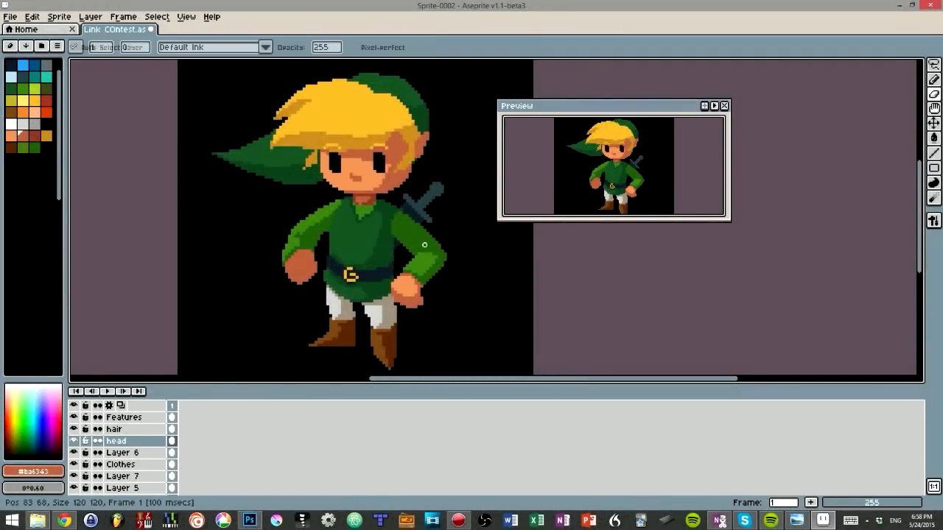
key("ctrl+s")
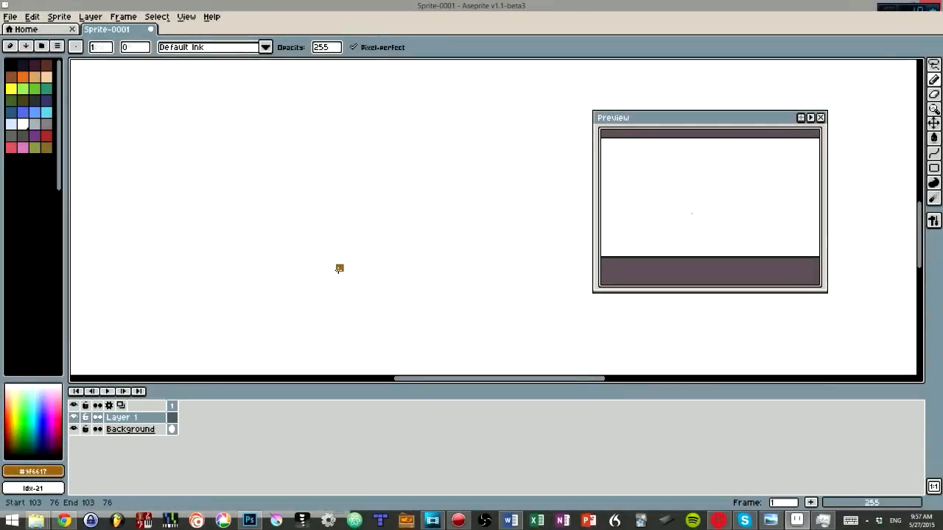
Step: Draw a stepped quarter-circle arc in brown #9f6617 on Layer 1, curving upward pixel by pixel
mouse_move(355, 260)
left_mouse_down()
mouse_move(371, 260)
mouse_move(378, 240)
left_mouse_up()
left_click(371, 252)
left_click(387, 229)
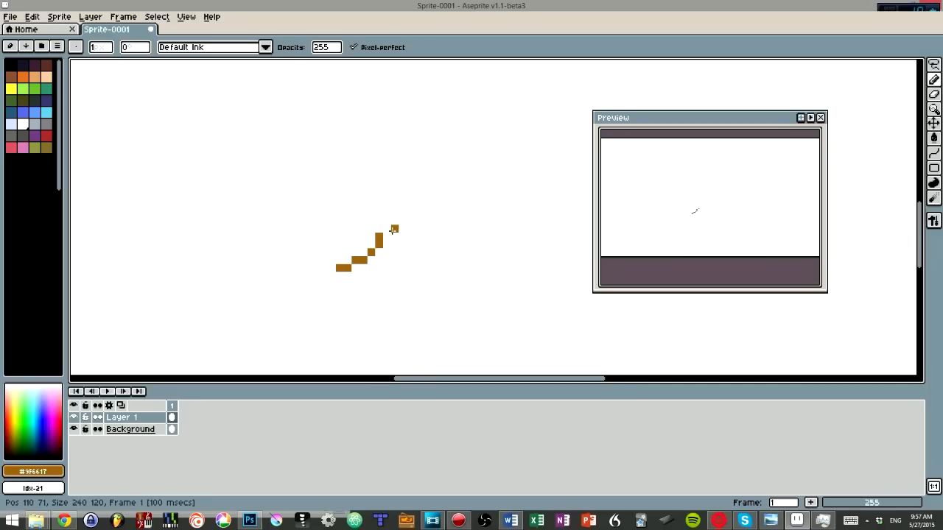
Step: Select the quarter arc, flip a copy of it horizontally and align it with the original to form a lower half circle
key("q")
mouse_move(390, 210)
left_mouse_down()
mouse_move(322, 299)
mouse_move(444, 212)
left_mouse_up()
left_click(444, 214)
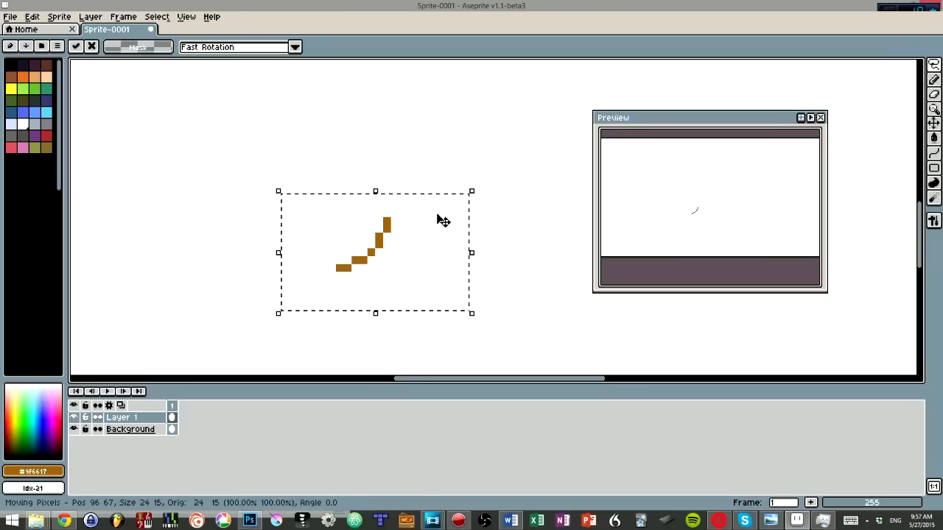
key("shift+h")
left_click_drag(435, 248, 352, 245)
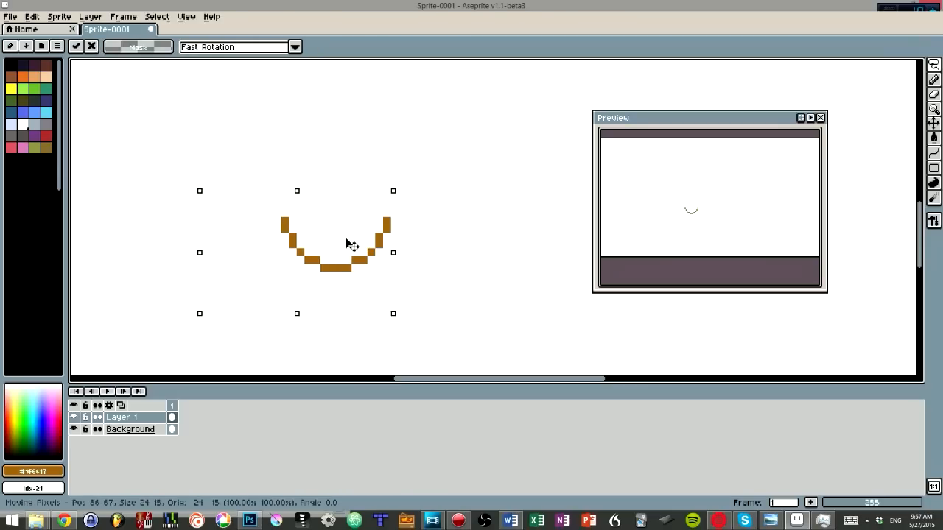
Step: Complete the circle with a vertically flipped copy of the half circle, deselect it and move the Preview window closer
mouse_move(432, 215)
left_mouse_down()
mouse_move(273, 285)
mouse_move(430, 209)
left_mouse_up()
left_click(422, 230)
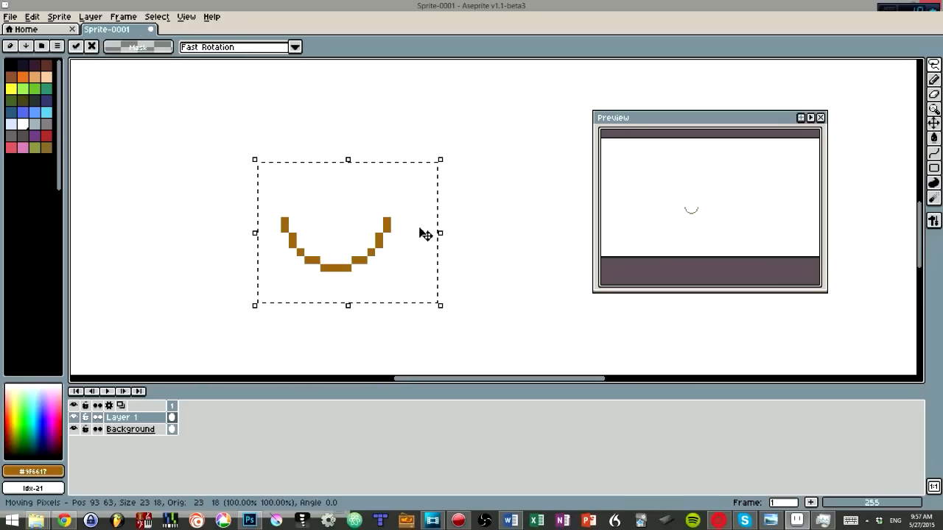
key("shift+v")
left_click_drag(400, 245, 400, 214)
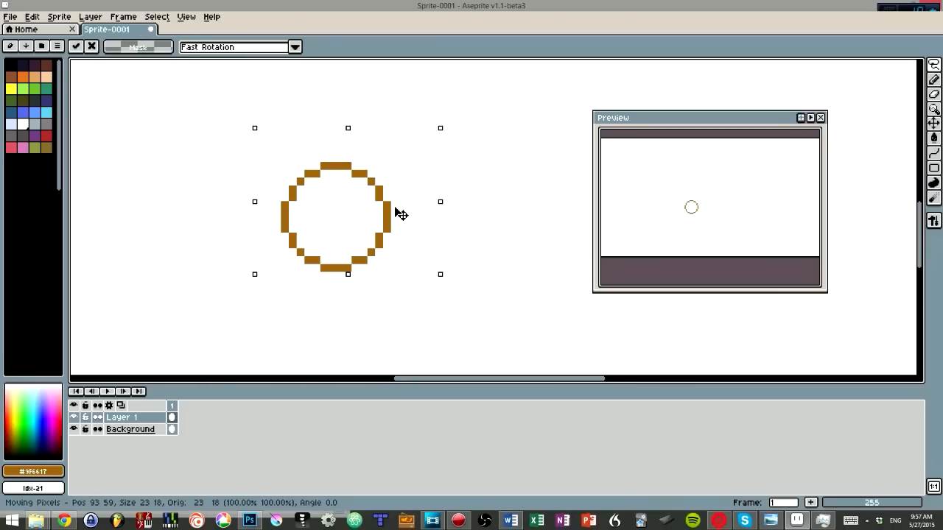
key("ctrl+d")
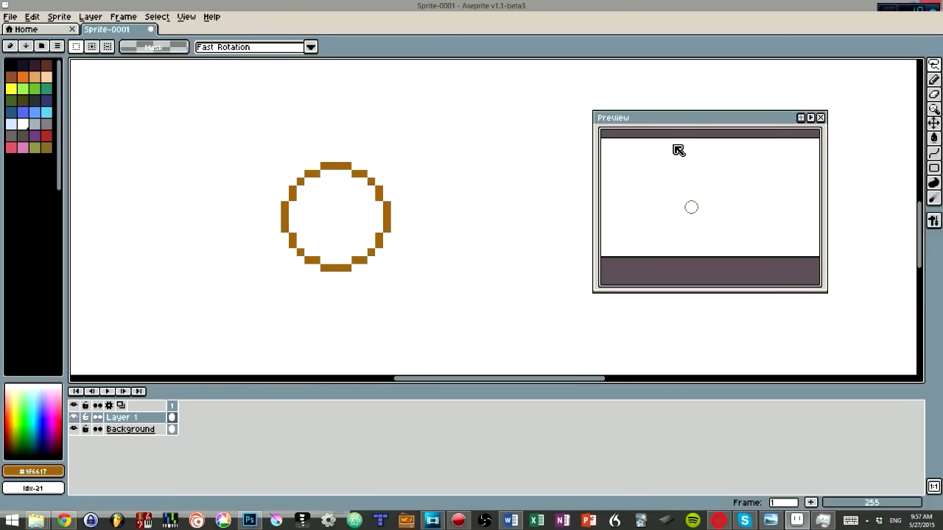
left_click_drag(687, 129, 482, 111)
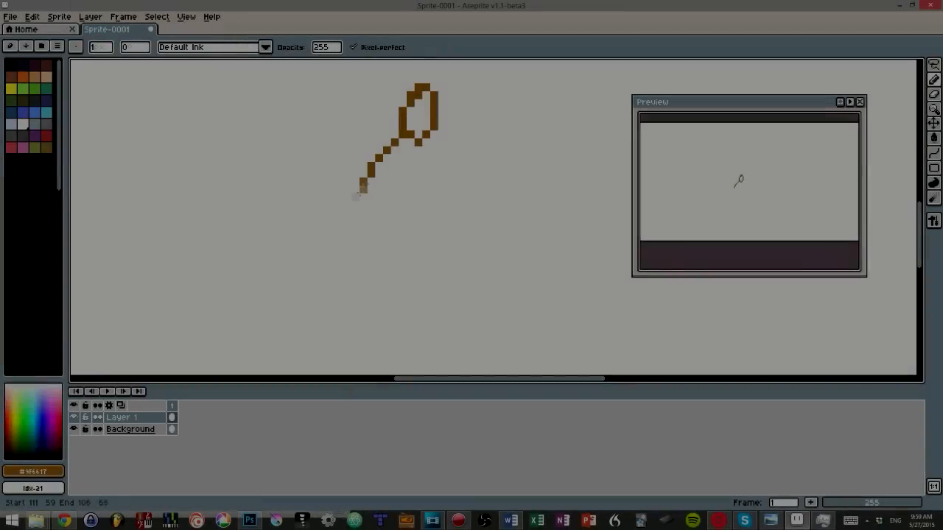
Step: Sketch a brown stick figure with a curved line arching from its hand back over its head
mouse_move(324, 257)
left_mouse_down()
mouse_move(402, 209)
mouse_move(426, 258)
mouse_move(420, 141)
mouse_move(469, 128)
mouse_move(494, 188)
mouse_move(464, 211)
left_mouse_up()
key("space")
left_click_drag(428, 230, 541, 126)
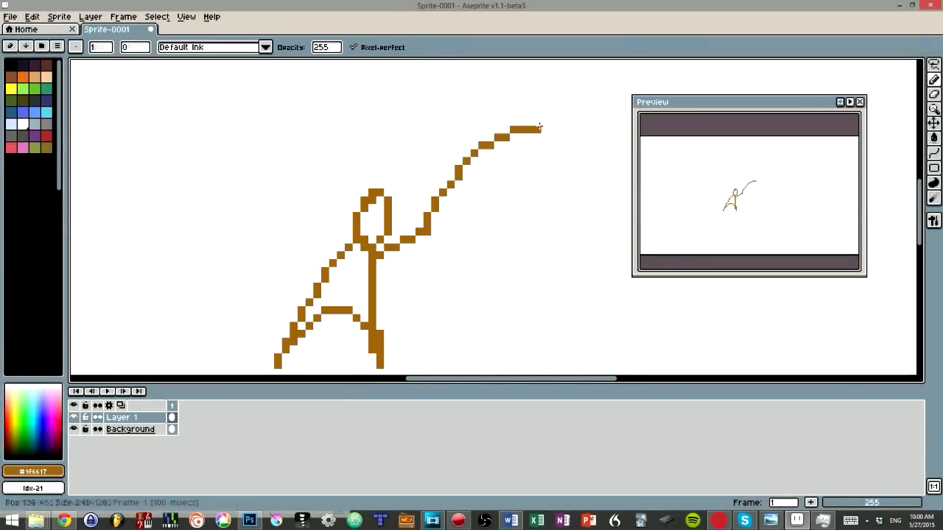
key("ctrl+z")
left_click_drag(427, 230, 586, 176)
key("ctrl+z")
mouse_move(428, 226)
left_mouse_down()
mouse_move(296, 145)
mouse_move(126, 264)
left_mouse_up()
Step: Extend the arc behind the figure with a peach line bending downward, using the Curve tool
left_click(46, 78)
key("ctrl+z")
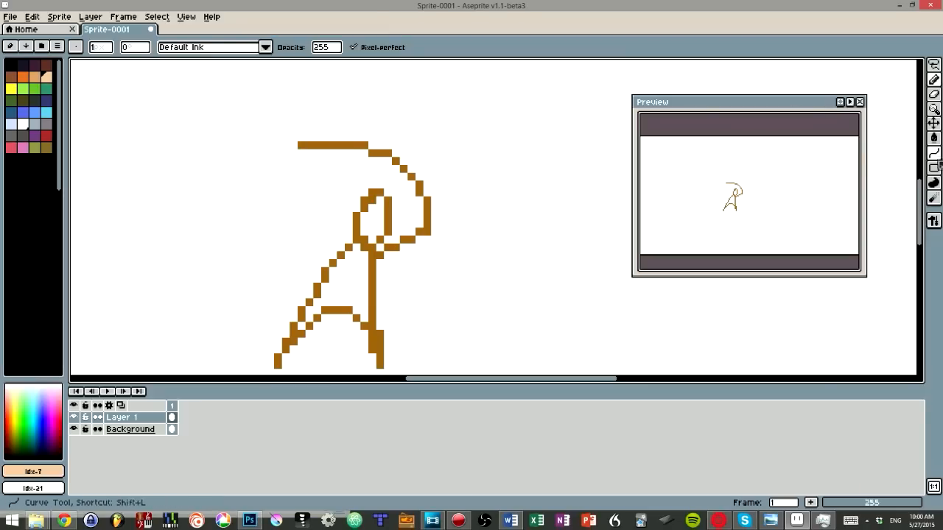
left_click(933, 153)
mouse_move(294, 153)
left_mouse_down()
mouse_move(241, 186)
mouse_move(107, 325)
mouse_move(118, 243)
mouse_move(110, 211)
left_mouse_up()
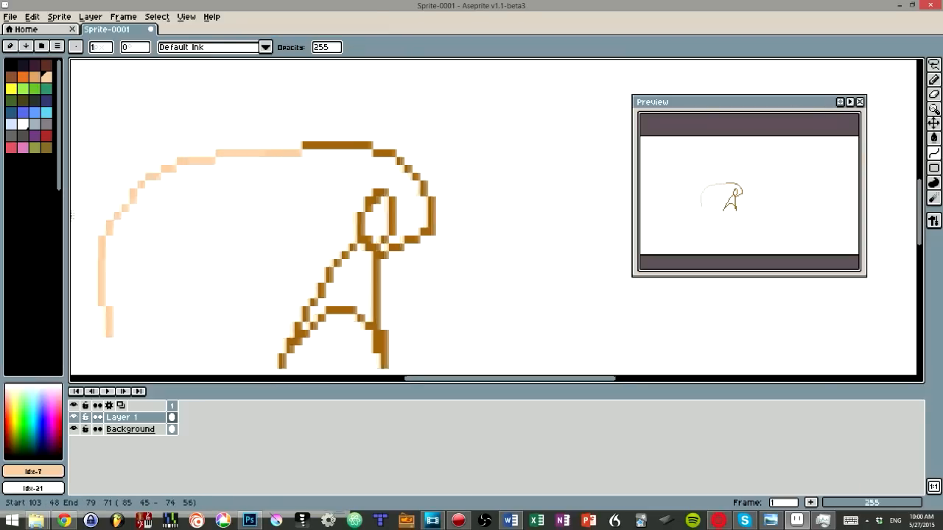
left_click_drag(110, 211, 110, 302)
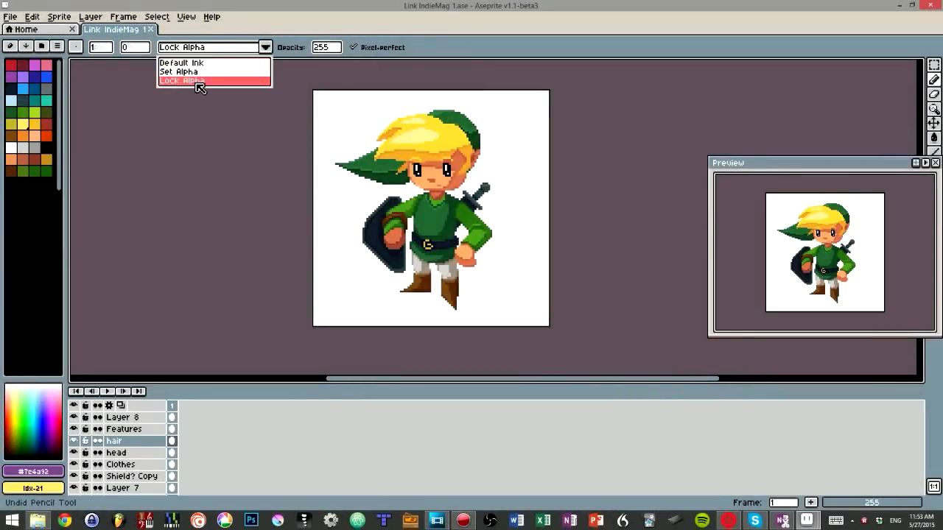
Step: Set the Pencil ink to Lock Alpha and paint a purple #7e4a92 stroke of size 2 across the hair layer
left_click(196, 81)
scroll(430, 125, "up", 1)
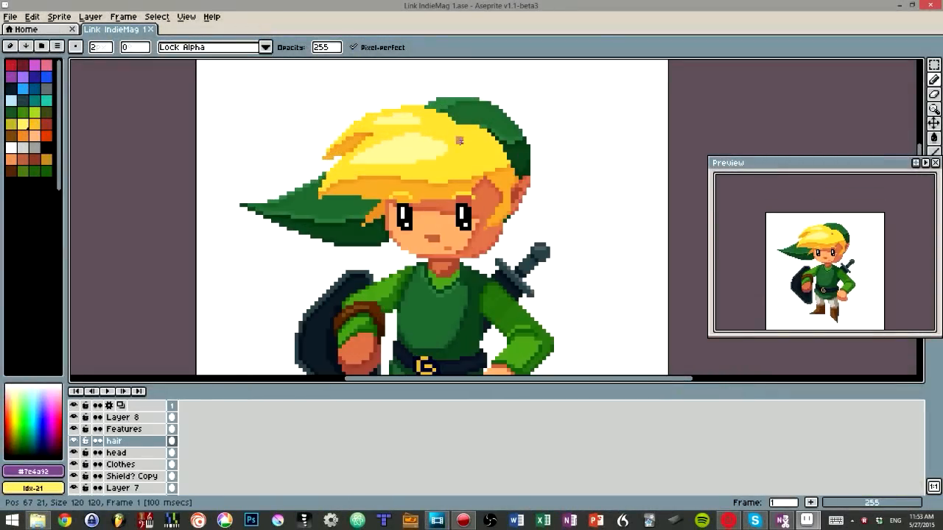
mouse_move(446, 129)
left_mouse_down()
mouse_move(492, 156)
mouse_move(516, 206)
left_mouse_up()
key("v")
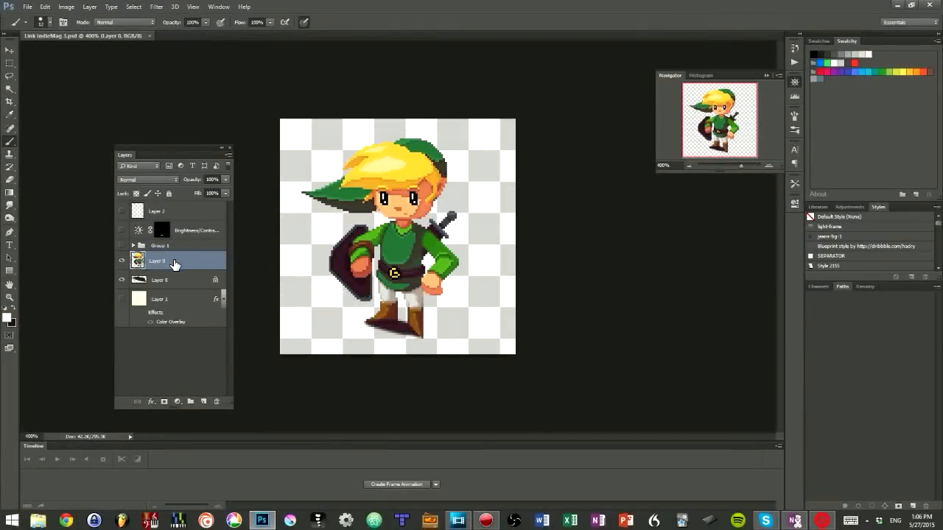
Step: Switch to Photoshop, lock the transparent pixels of Layer 0 and brush a white stroke across the character
key("slash")
mouse_move(442, 156)
left_mouse_down()
mouse_move(362, 207)
mouse_move(471, 188)
mouse_move(268, 302)
mouse_move(246, 353)
mouse_move(672, 272)
left_mouse_up()
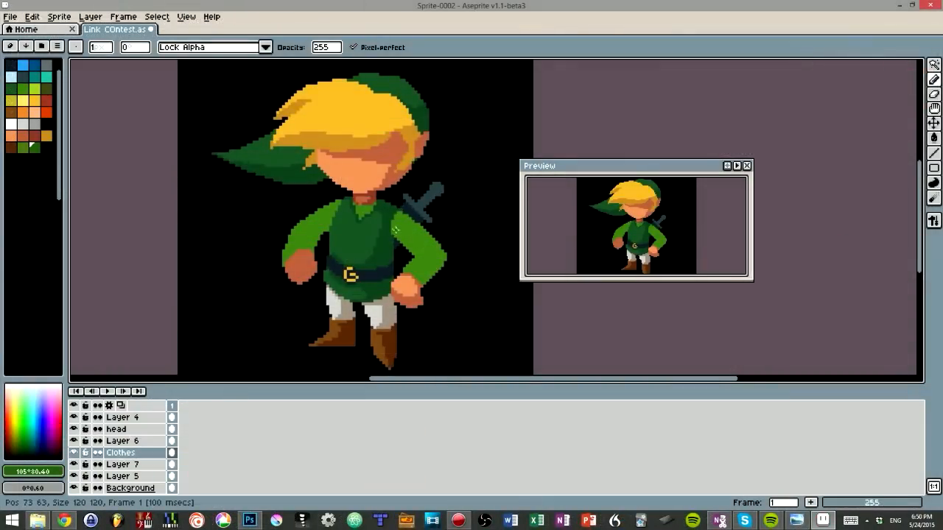
Step: Select the green sleeve of the sword-side arm with the Magic Wand and fill its upper part with darker green
key("w")
left_click(396, 219)
key("b")
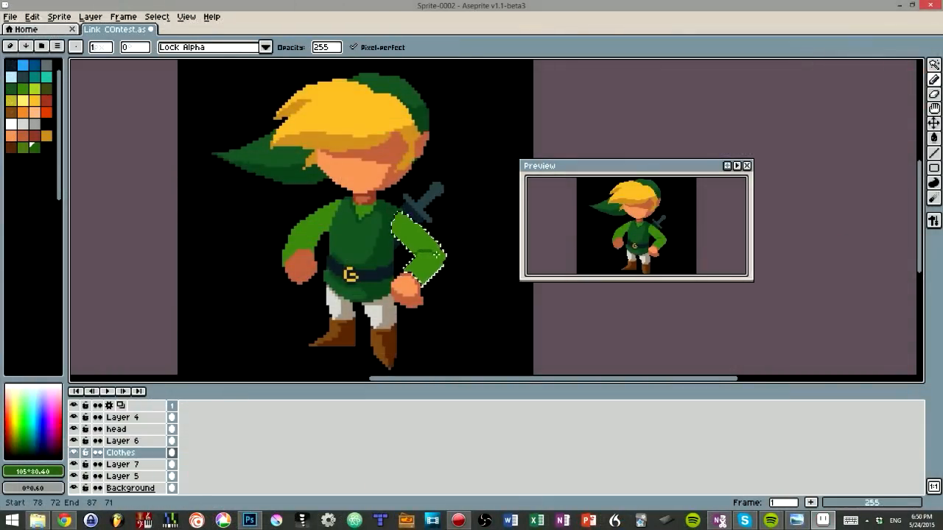
key("g")
left_click(425, 238)
key("b")
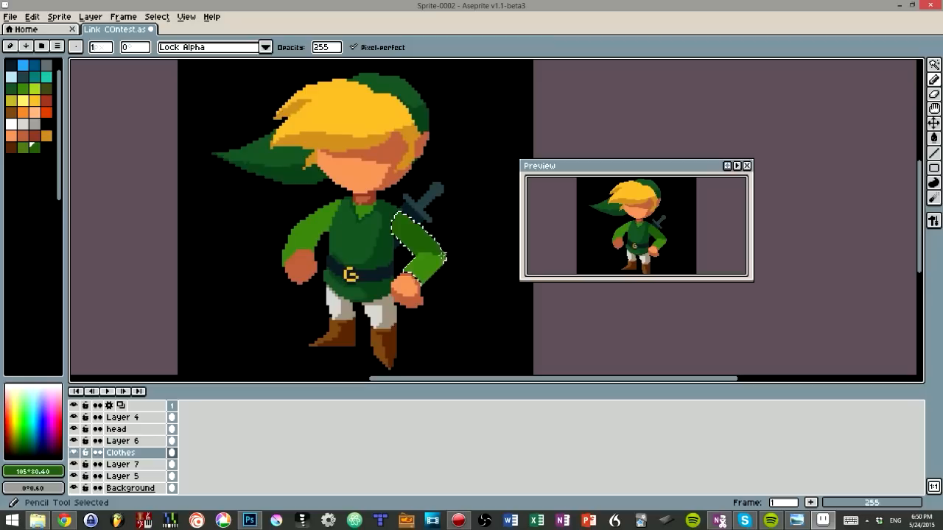
Step: Draw a dark green shadow edge along the outside of that sleeve's forearm and fill the enclosed strip
left_click_drag(438, 255, 434, 282)
key("g")
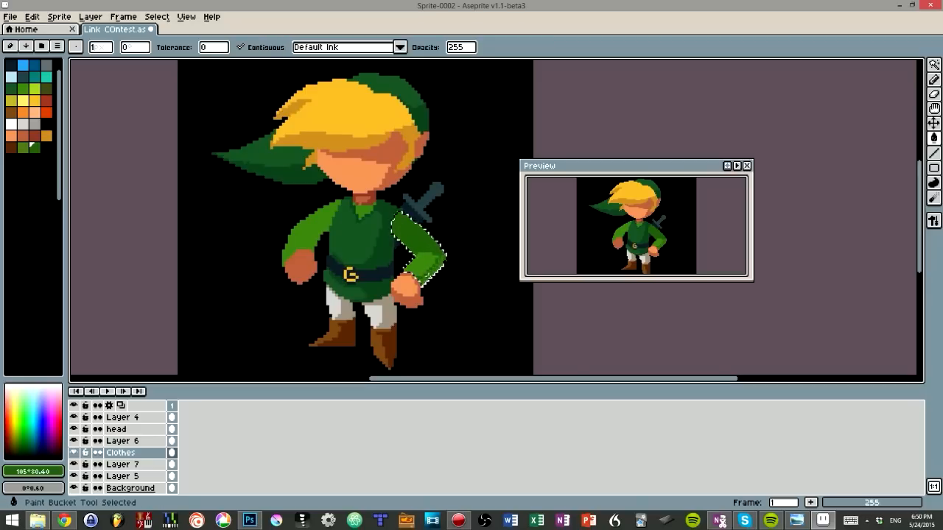
left_click(436, 268)
key("b")
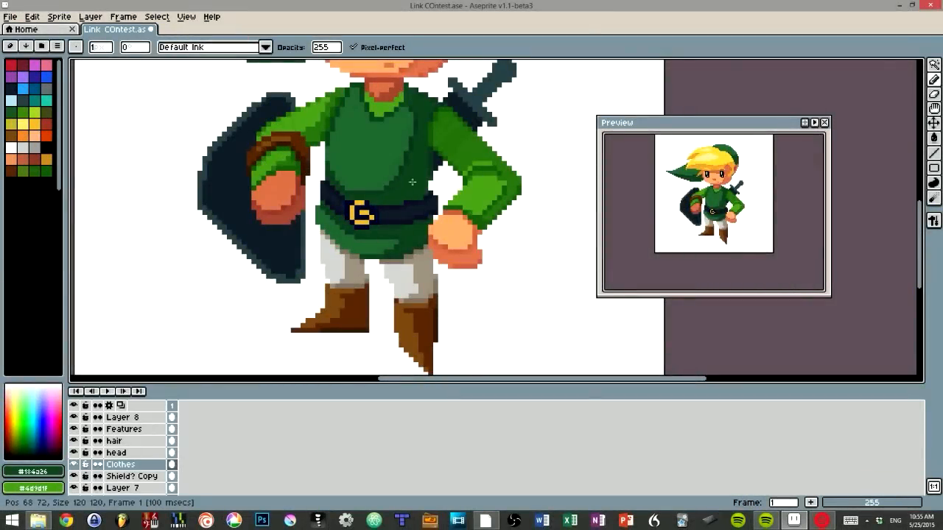
Step: Turn on contiguous selection for the Magic Wand and select a single pixel at the tunic's shadow edge on the Clothes layer
key("w")
left_click(400, 188)
key("ctrl+d")
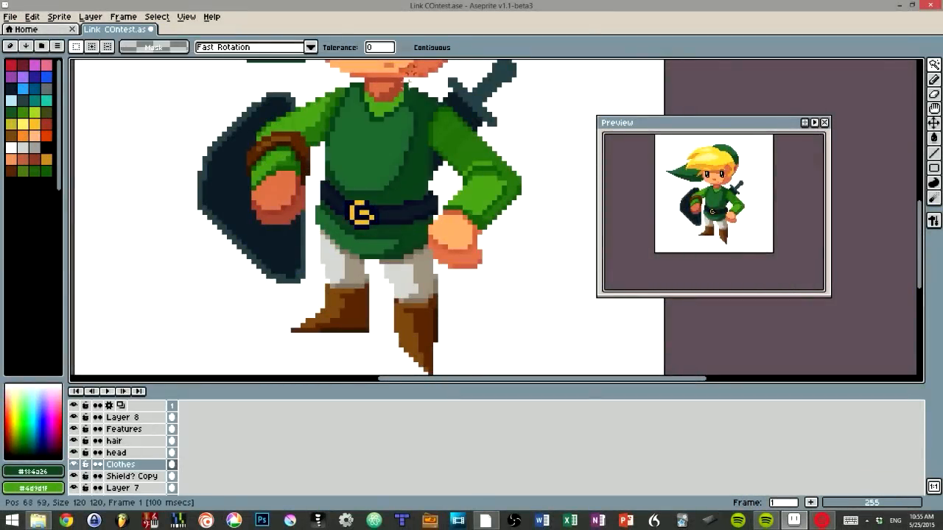
left_click(405, 47)
Step: Try a Color Curve adjustment on the selected tunic pixel and undo it
key("ctrl+m")
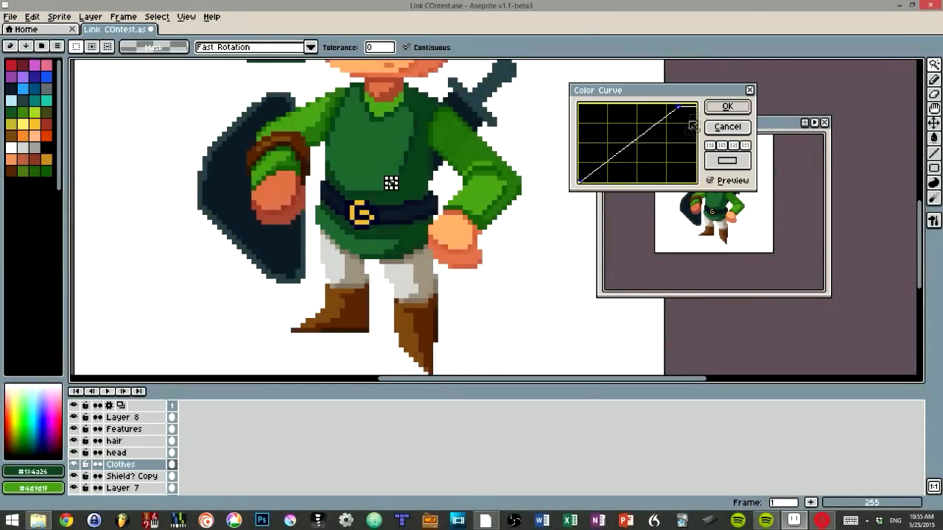
key("Escape")
key("ctrl+z")
key("ctrl+z")
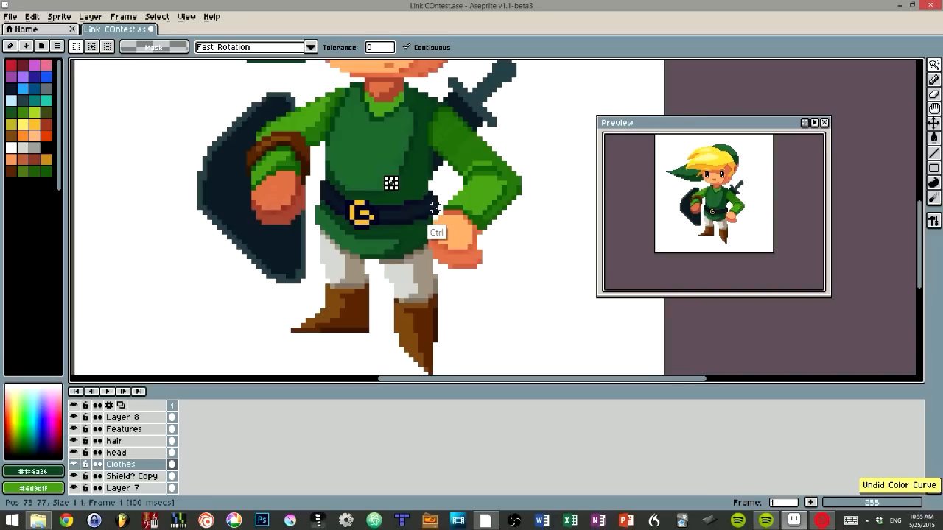
Step: Adjust the selected tunic pixel by moving the Color Curve's upper point, clear the selection and dab the same spot with the Pencil
key("ctrl+m")
left_click_drag(679, 110, 691, 107)
left_click(727, 107)
key("ctrl+d")
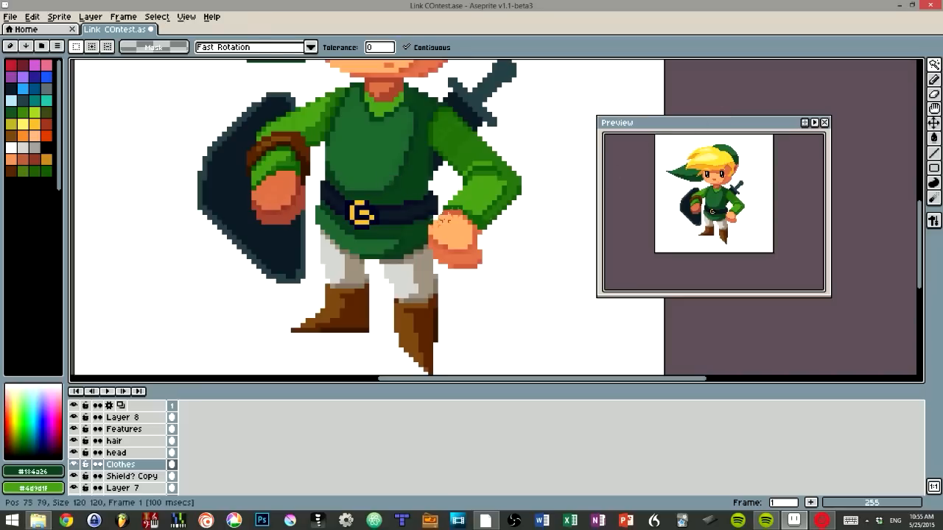
key("b")
left_click(390, 181, "alt")
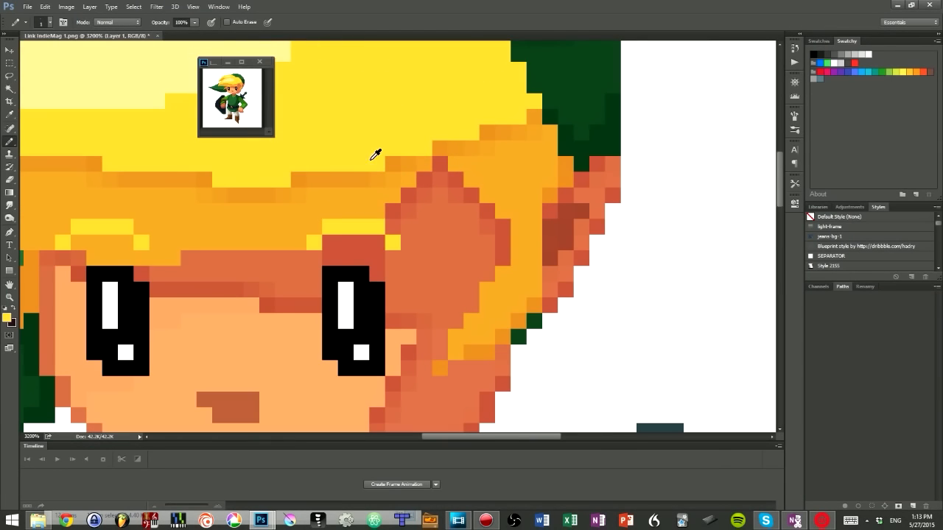
Step: Switch to Photoshop, enlarge the small preview window of the sprite to 200% and place it beside the hair
left_click_drag(169, 36, 168, 37)
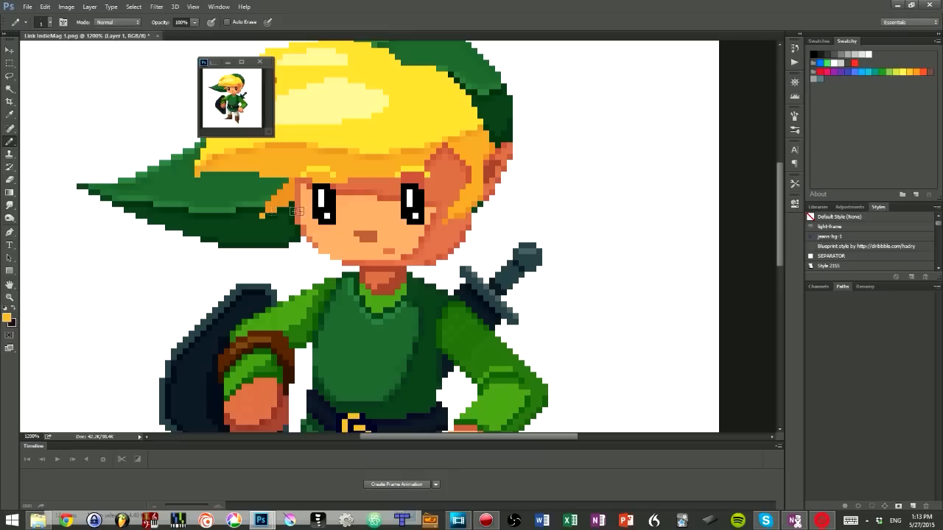
left_click(224, 106)
key("ctrl+plus")
left_click_drag(255, 63, 120, 81)
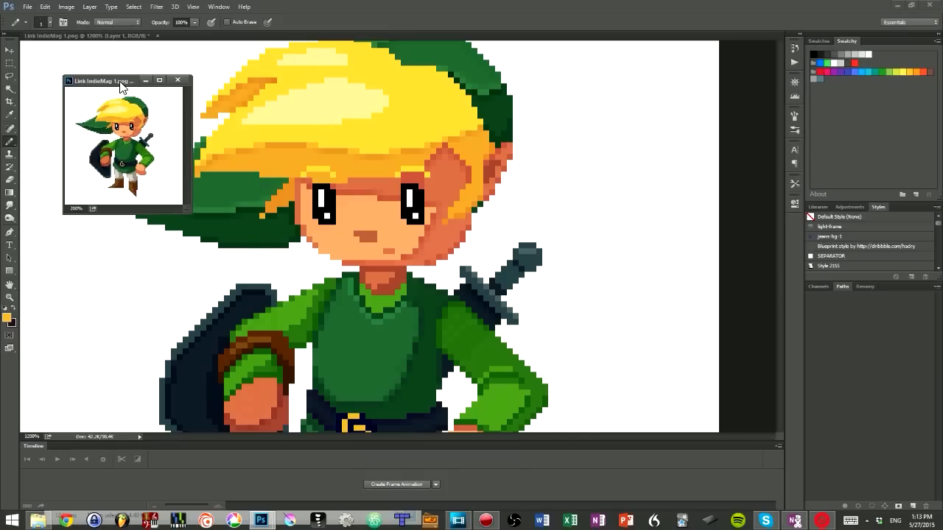
Step: Toggle Layer 1's visibility off and on to compare the smoothed edges in the preview window
key("F7")
left_click_drag(189, 151, 148, 224)
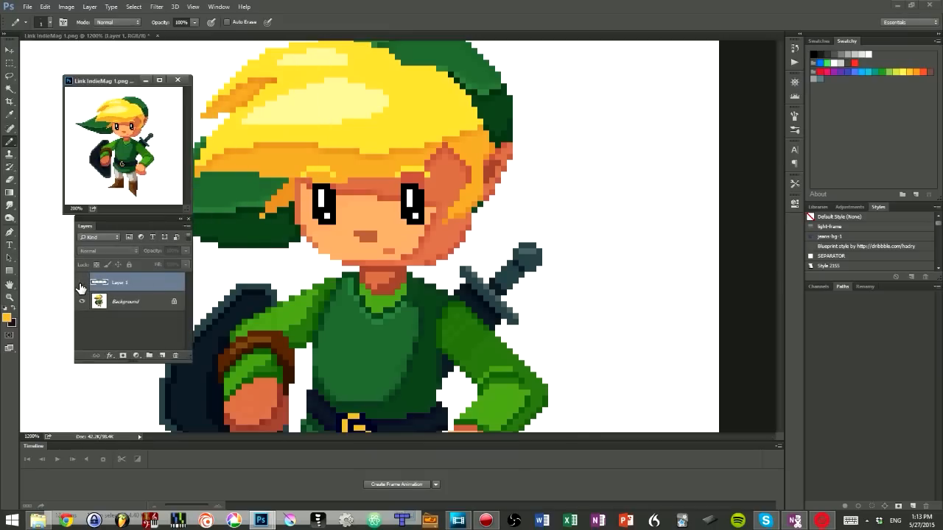
left_click(79, 285)
left_click(79, 285)
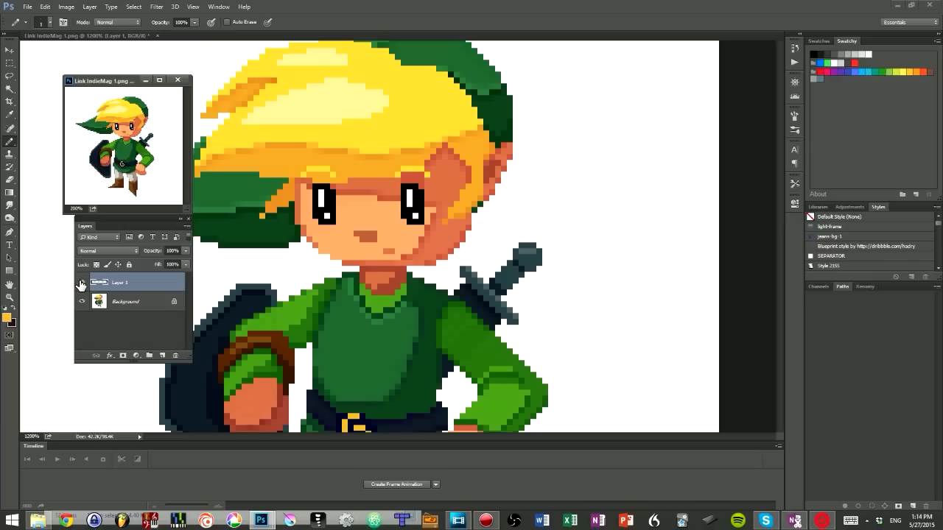
left_click_drag(136, 83, 370, 89)
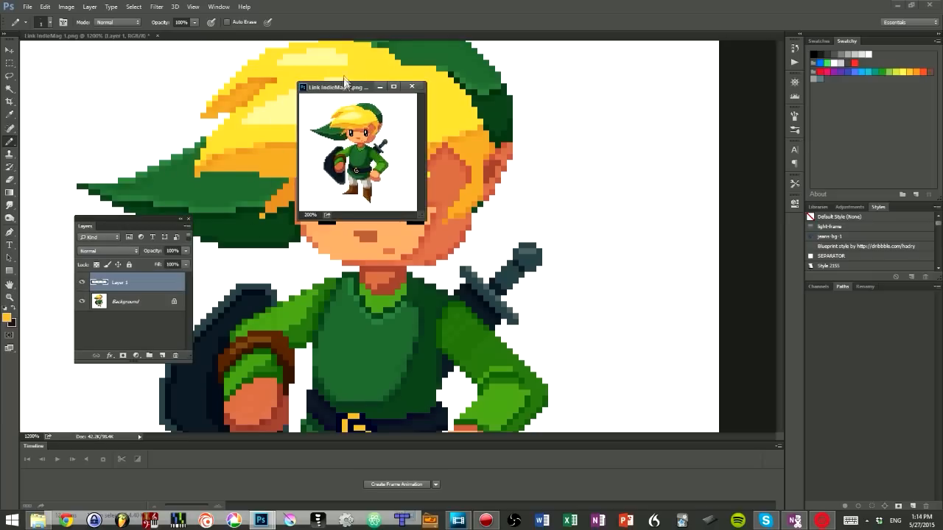
left_click_drag(346, 87, 112, 82)
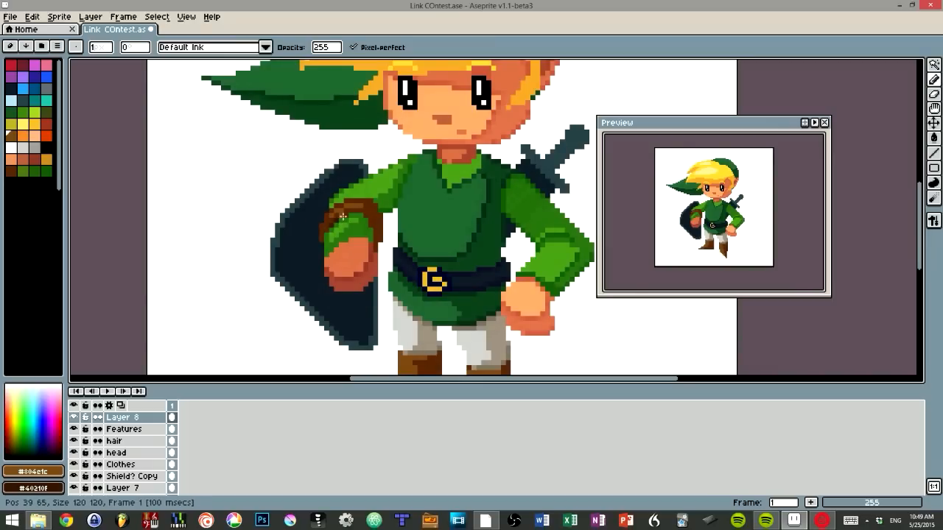
Step: Switch to Aseprite and paint a brown highlight along the shield arm's wrist strap on Layer 8
mouse_move(340, 216)
left_mouse_down()
mouse_move(361, 208)
mouse_move(377, 240)
left_mouse_up()
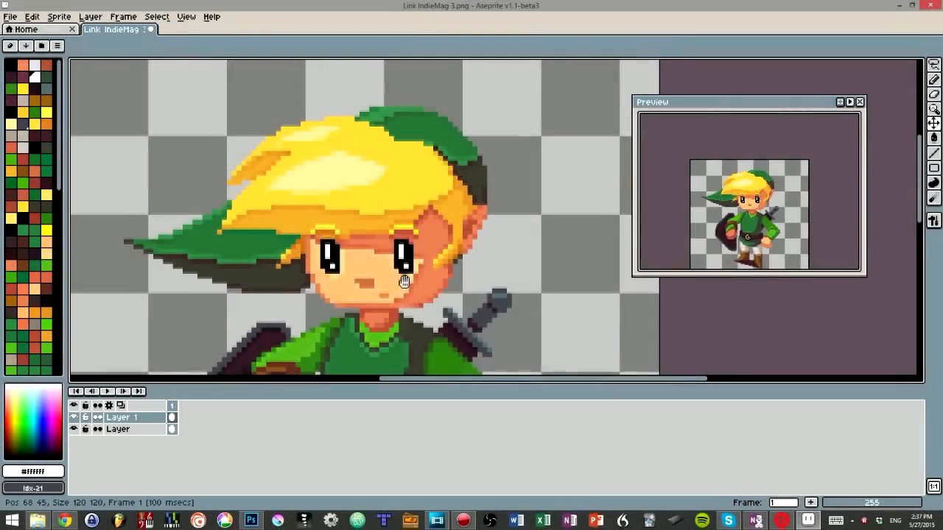
left_click_drag(404, 282, 418, 240)
Step: Outline the hair on Layer 1 with the outline-transparent-layer-(cross) Convolution Matrix
scroll(418, 240, "down", 2)
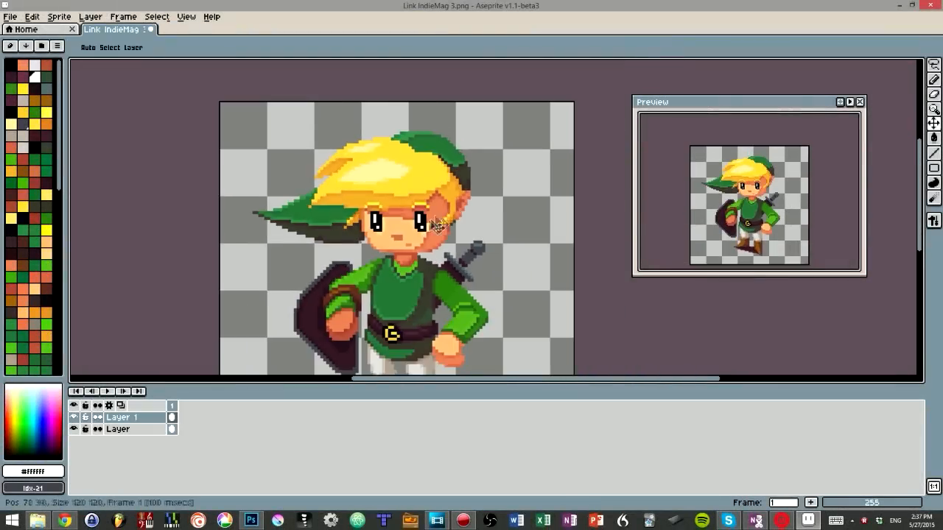
key("F9")
left_click_drag(705, 181, 696, 270)
left_click(656, 308)
left_click(653, 301)
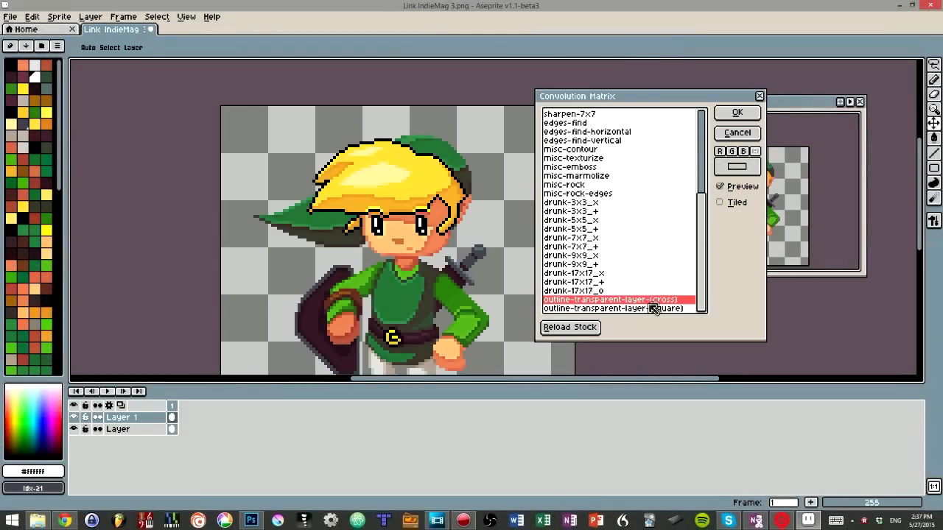
key("Return")
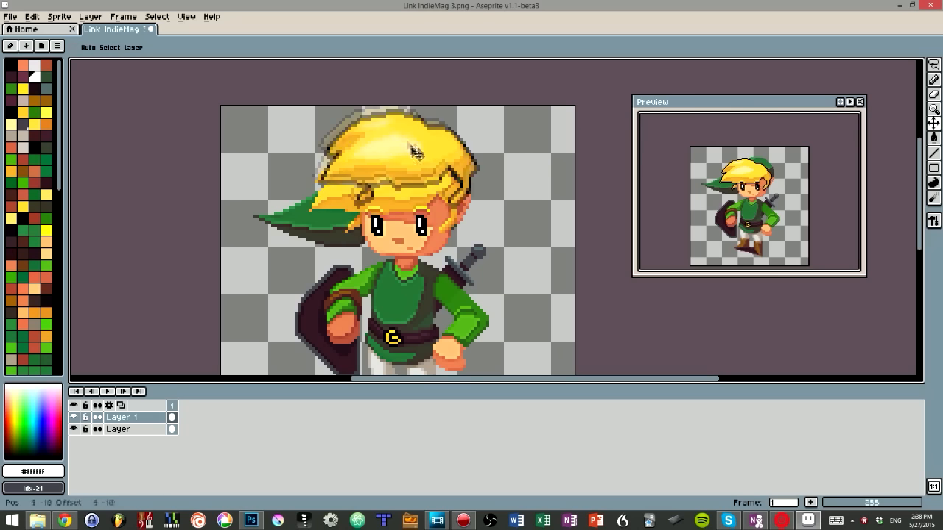
Step: Apply the same Convolution Matrix outline to the body on the layer below the hair
scroll(366, 216, "up", 3)
left_click_drag(366, 215, 375, 92)
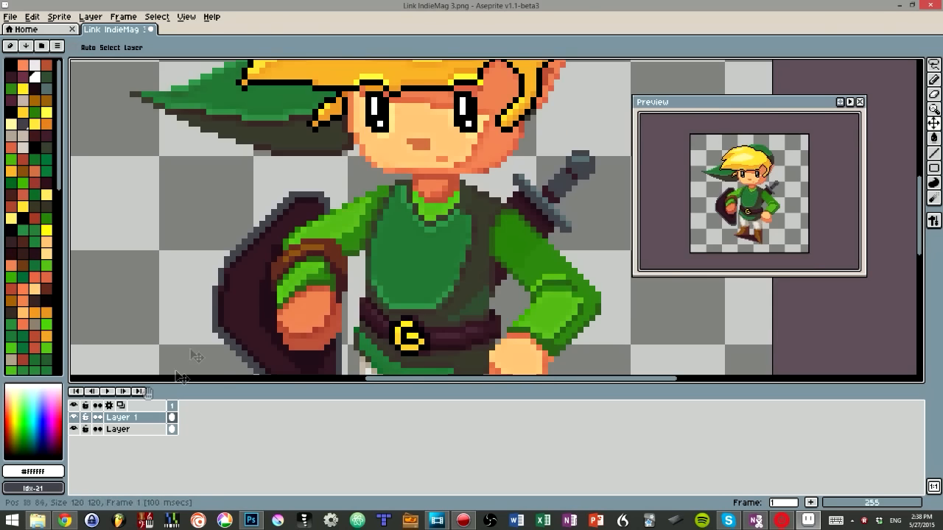
left_click(127, 429)
left_click_drag(409, 177, 380, 255)
scroll(380, 254, "down", 3)
key("F9")
key("Return")
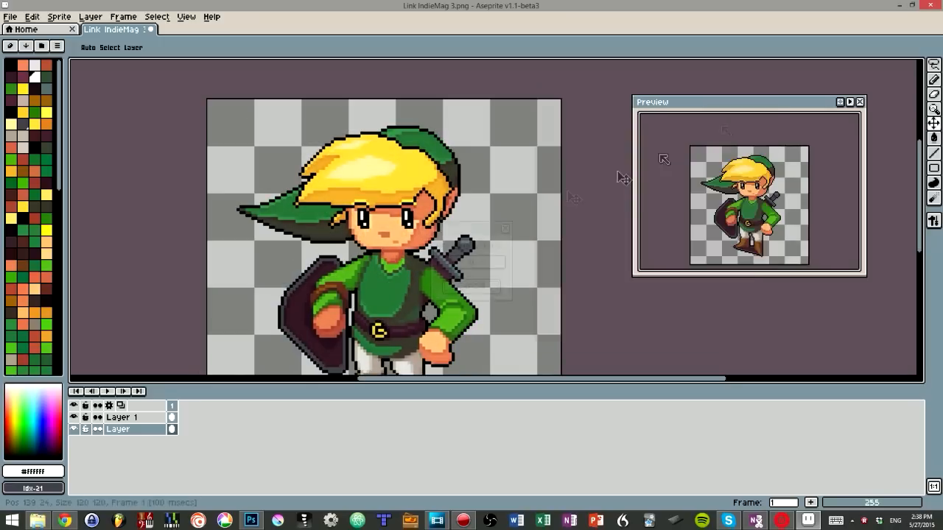
scroll(490, 214, "down", 2)
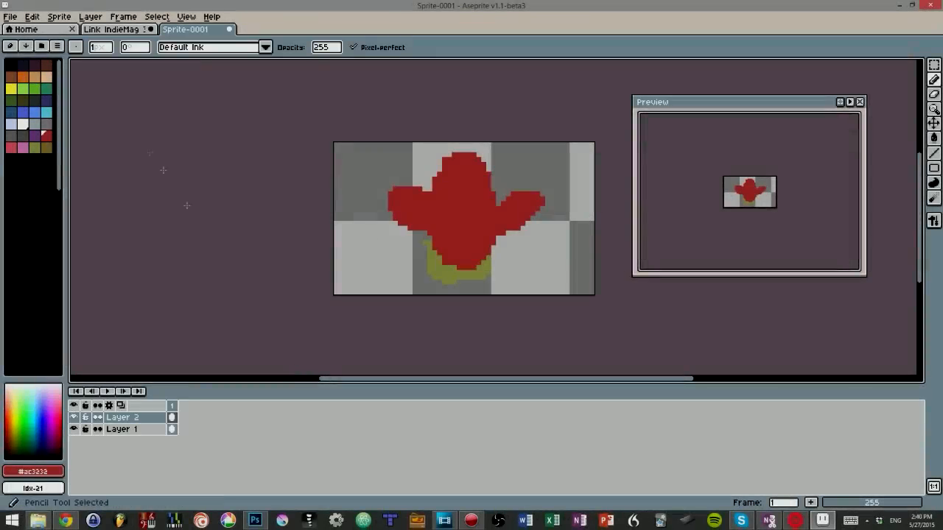
Step: Draw two vertical black eyes and a short horizontal mouth on the red figure on Layer 2 of Sprite-0001
left_click(11, 65)
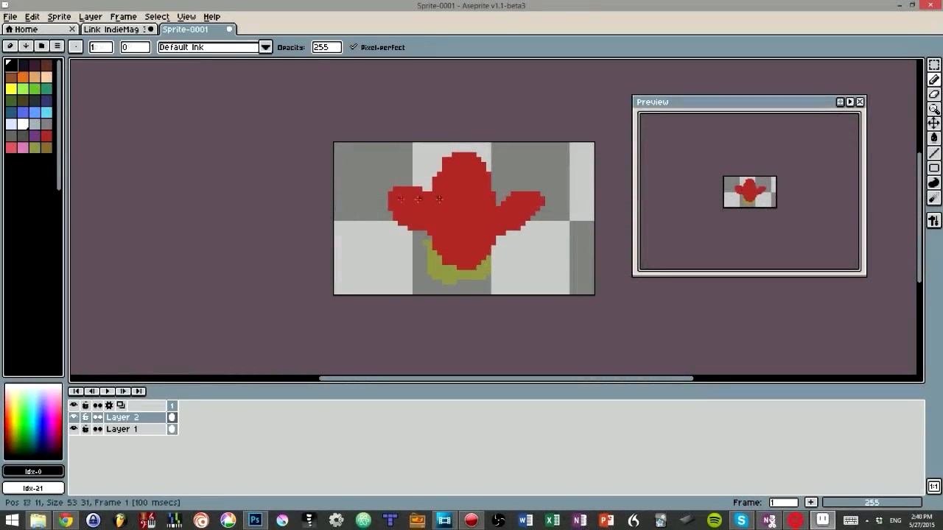
mouse_move(454, 204)
left_mouse_down()
mouse_move(454, 232)
mouse_move(478, 202)
left_mouse_up()
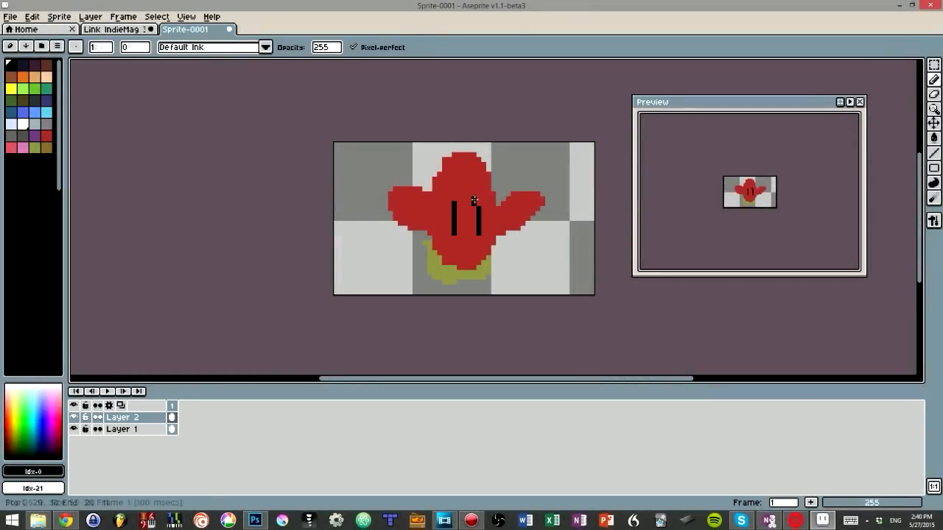
left_click_drag(458, 244, 477, 244)
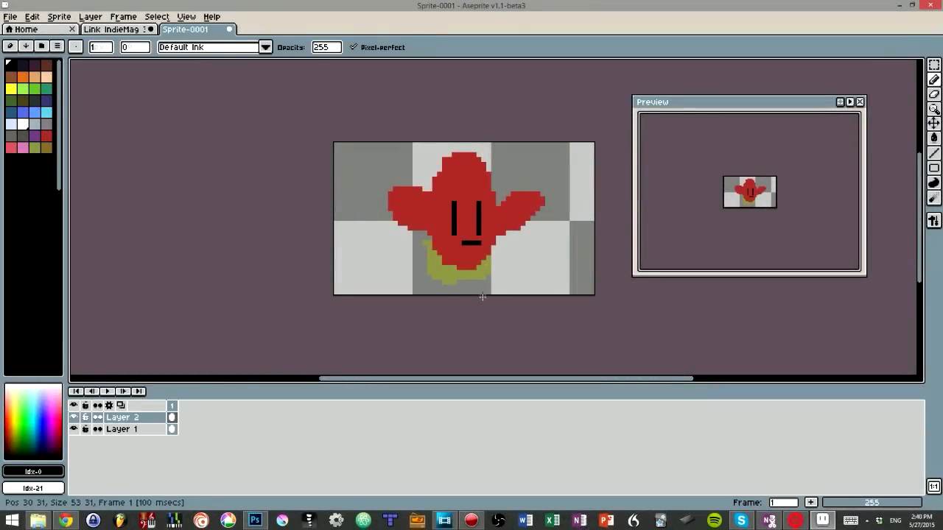
Step: Apply the sharpen-3x3 Convolution Matrix to the red figure's face on Layer 2
key("v")
key("F9")
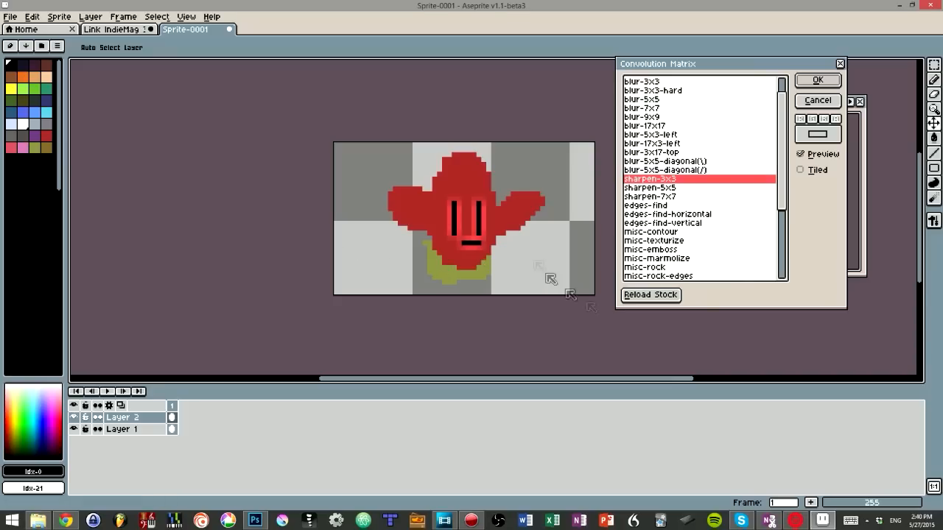
key("Return")
Step: Paint pinkish-red highlights inside both of the red figure's arms on Layer 1
key("b")
key("Down")
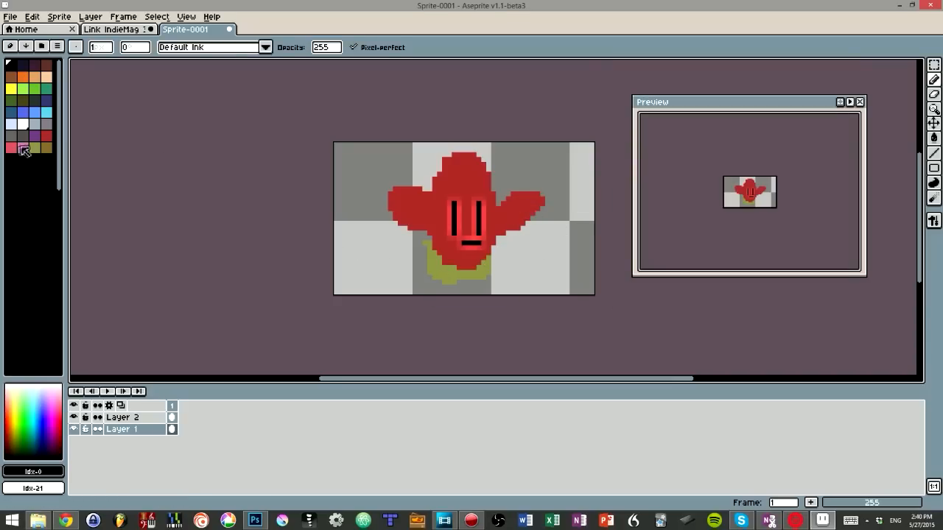
left_click(11, 148)
left_click_drag(520, 204, 509, 218)
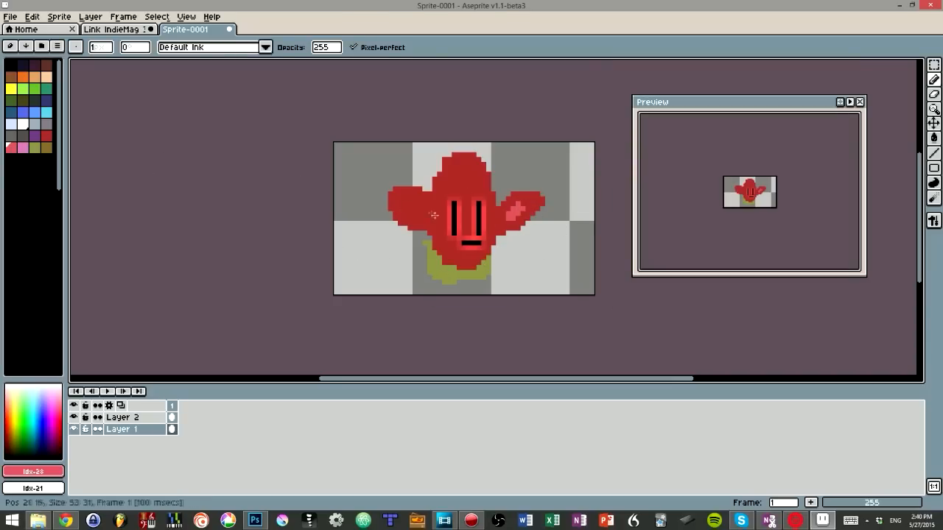
left_click_drag(423, 212, 407, 201)
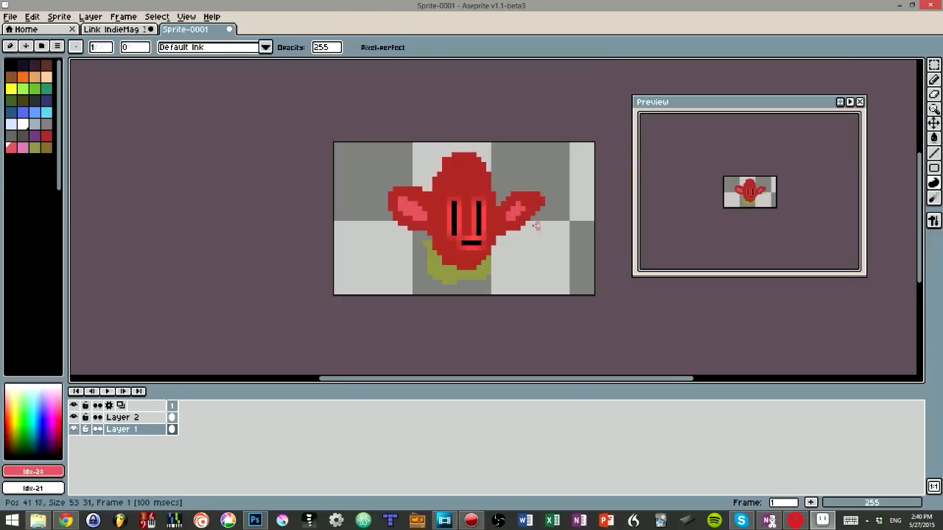
Step: Dab single pixels in sampled reds below the mouth and around one arm's highlight, and undo the last edit
left_click(458, 254, "ctrl")
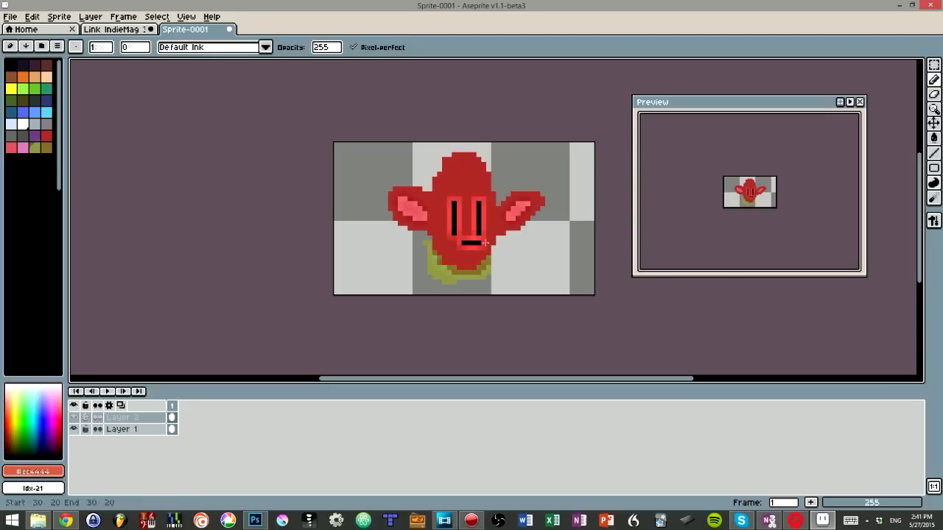
left_click(520, 213, "ctrl")
left_click(519, 212, "alt")
left_click(513, 213)
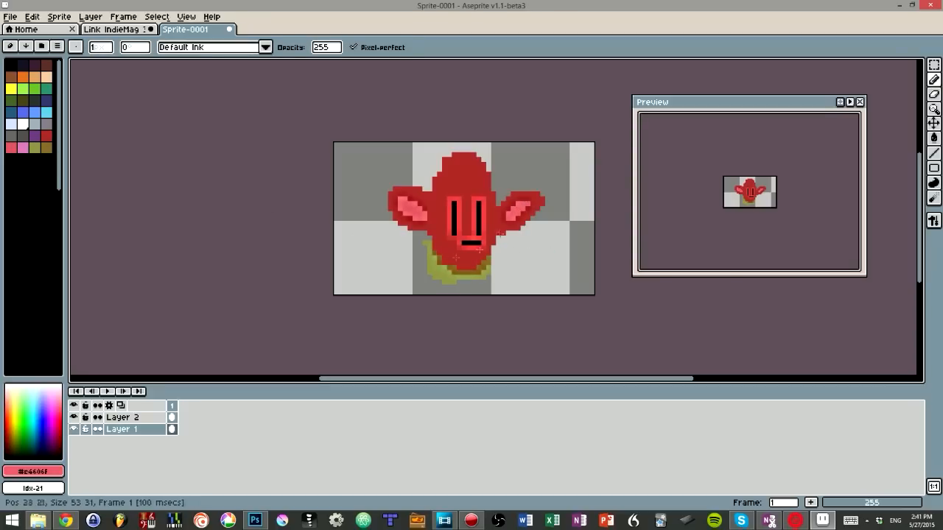
key("ctrl+z")
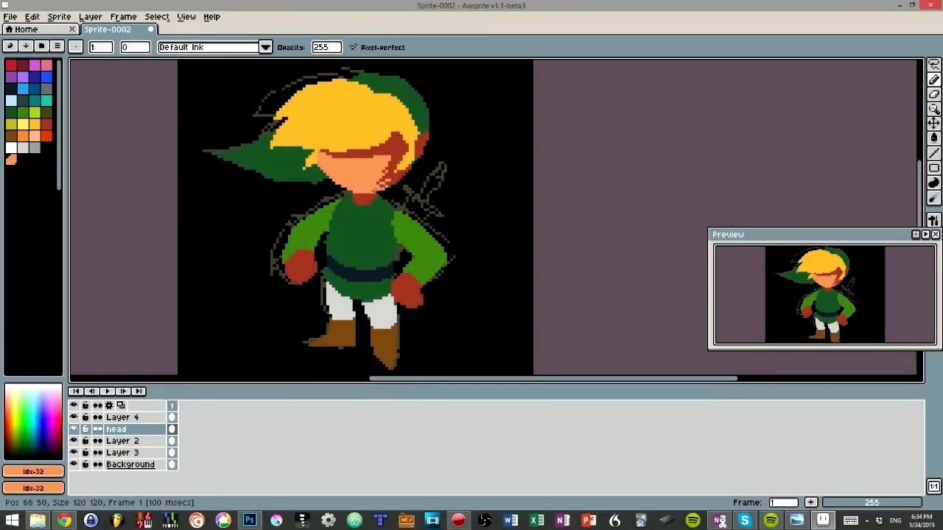
Step: Select the dark red skin shadow on Link's head layer and recolor it to a lighter reddish brown with an FX color adjustment
left_click(394, 165, "alt")
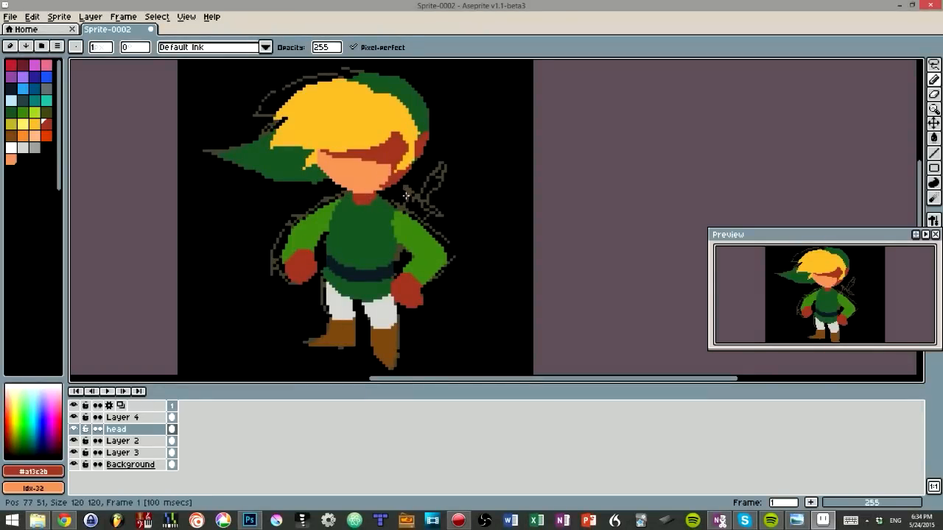
key("w")
left_click(398, 159)
left_click(31, 16)
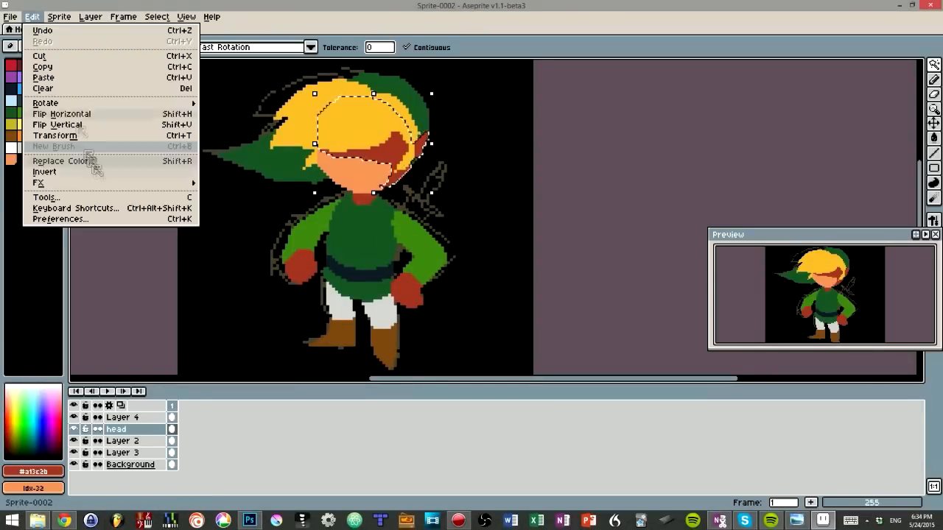
mouse_move(115, 184)
left_click(246, 200)
left_click(541, 255)
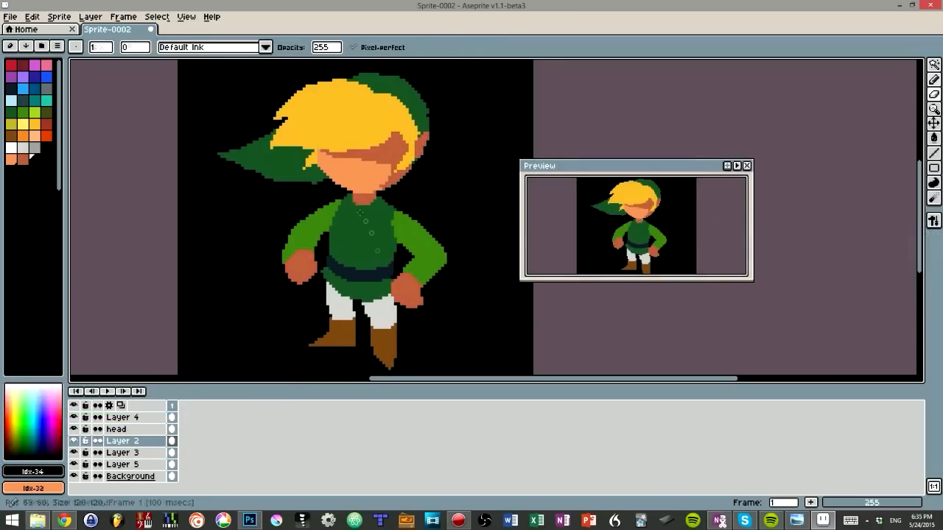
left_click(348, 193, "alt")
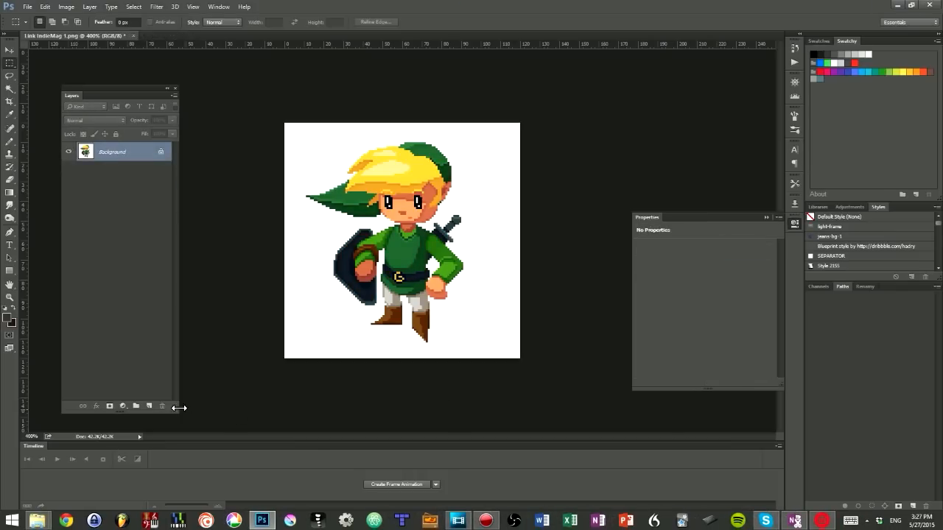
Step: Add a Gradient Map adjustment layer above the Background and restrict it to dark tones with the underlying-layer Blend If white split at 63 / 78
left_click(123, 407)
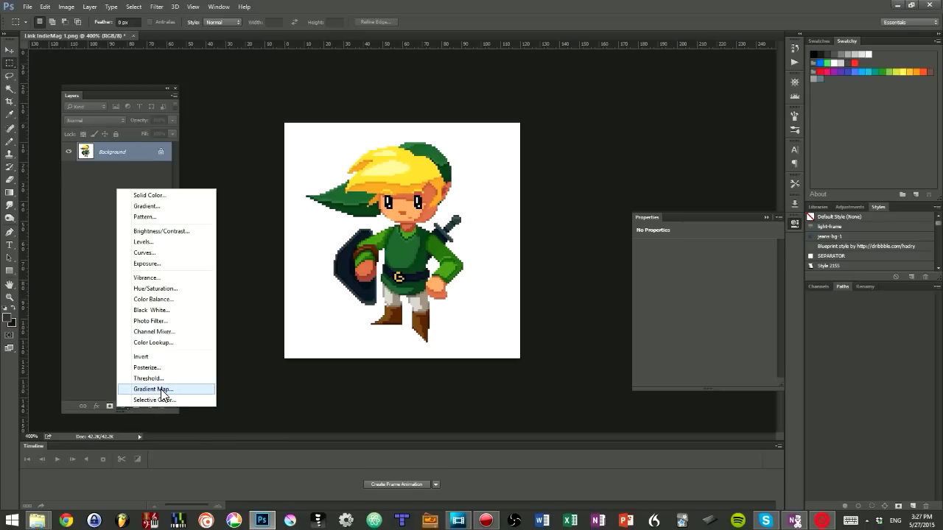
left_click(151, 389)
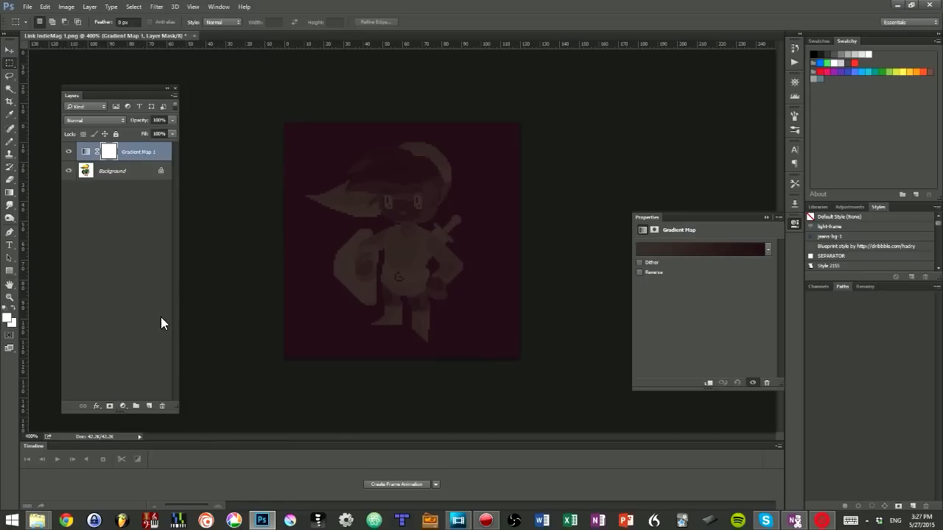
double_click(162, 161)
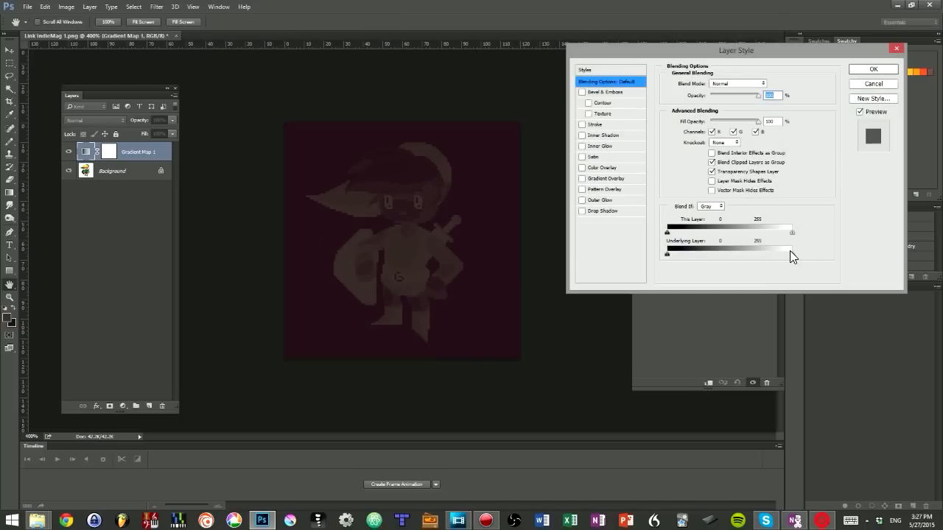
left_click_drag(791, 253, 684, 259)
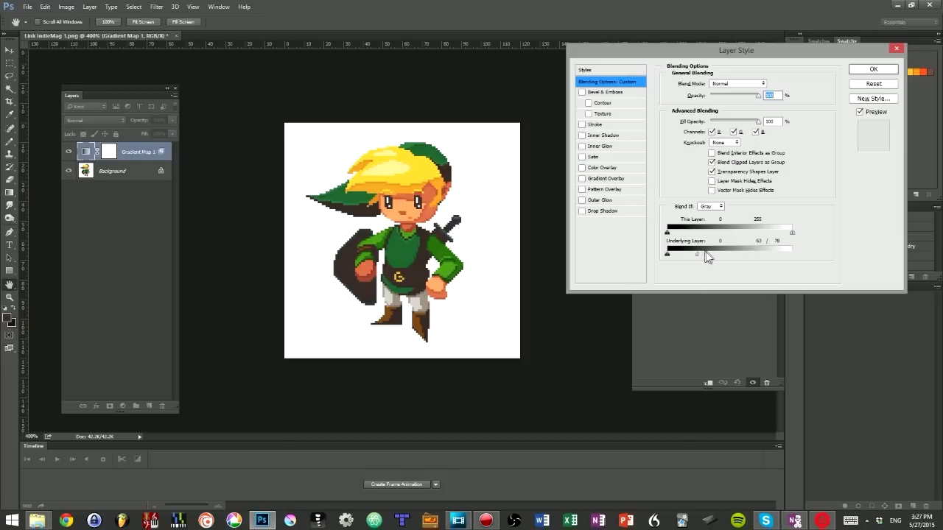
left_click_drag(698, 255, 706, 254)
key("Return")
Step: Set the Gradient Map layer's blend mode to Color and apply a multicolor gradient preset from the last row of presets
left_click(98, 120)
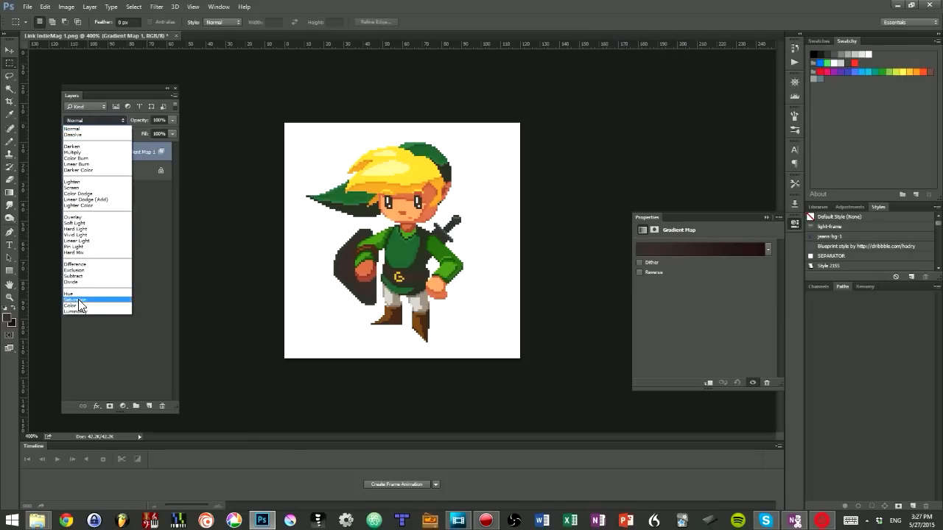
left_click(73, 305)
left_click(765, 249)
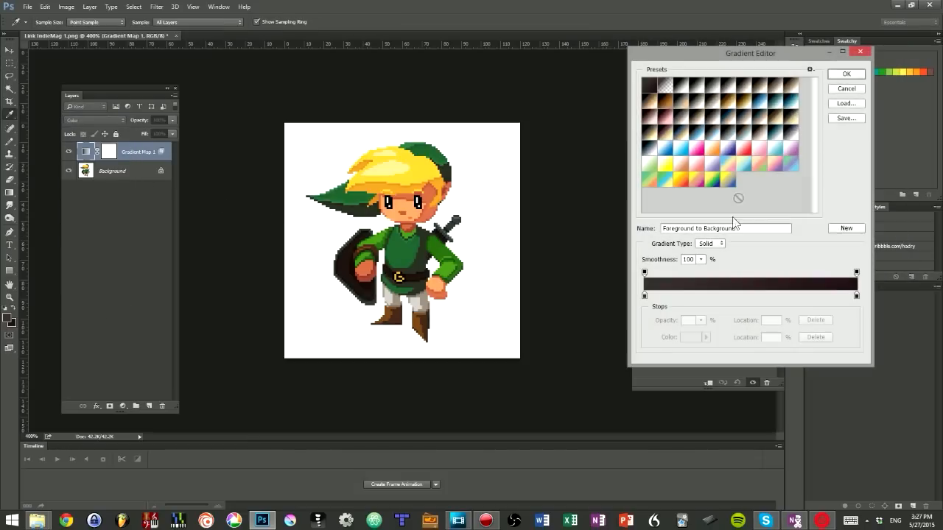
left_click(728, 162)
left_click(695, 183)
key("Return")
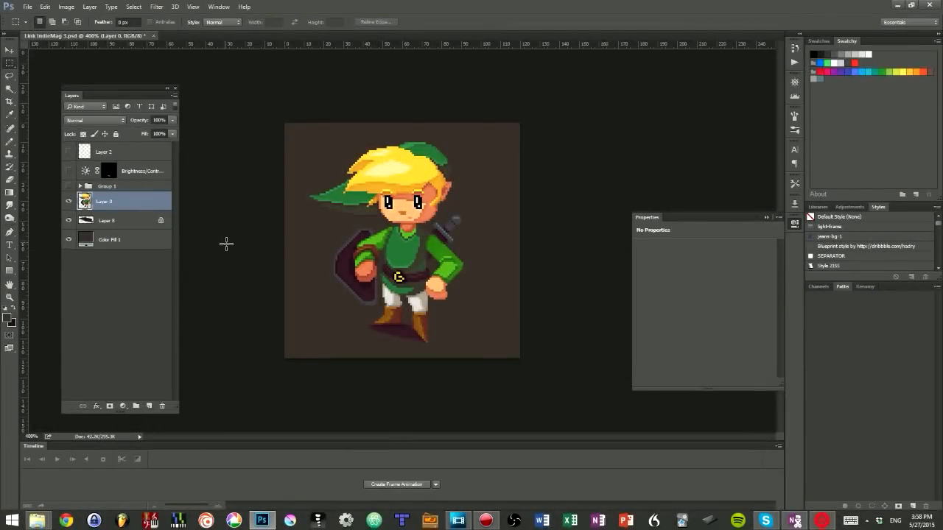
Step: Select Layer 0 with the Pencil tool, and open a second window of Link IndieMag 3.psd as a small floating preview beside the canvas
left_click(116, 245)
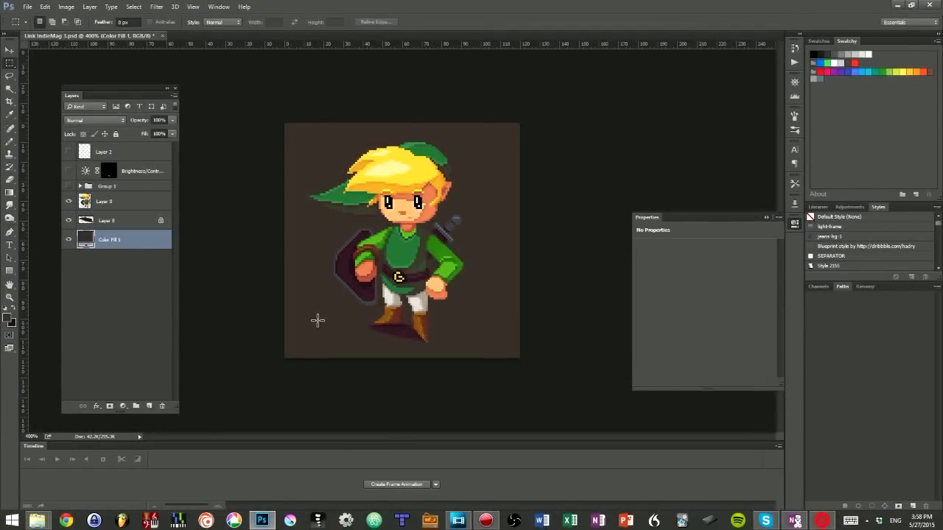
key("b")
left_click(139, 205)
key("ctrl+plus")
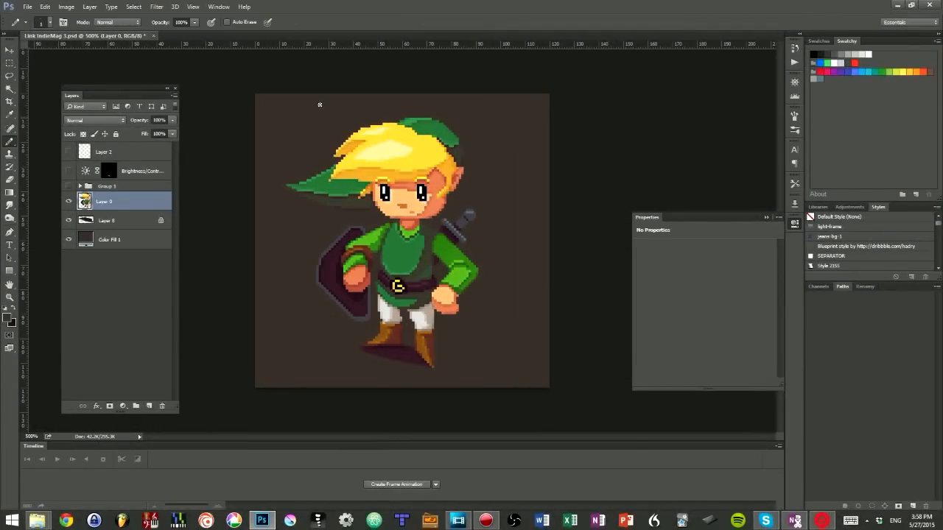
left_click(218, 6)
mouse_move(236, 27)
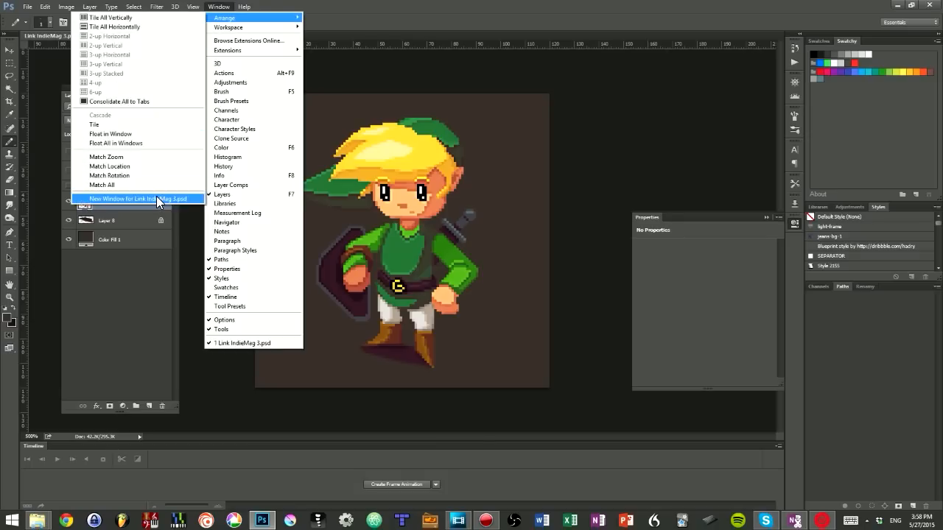
left_click(156, 198)
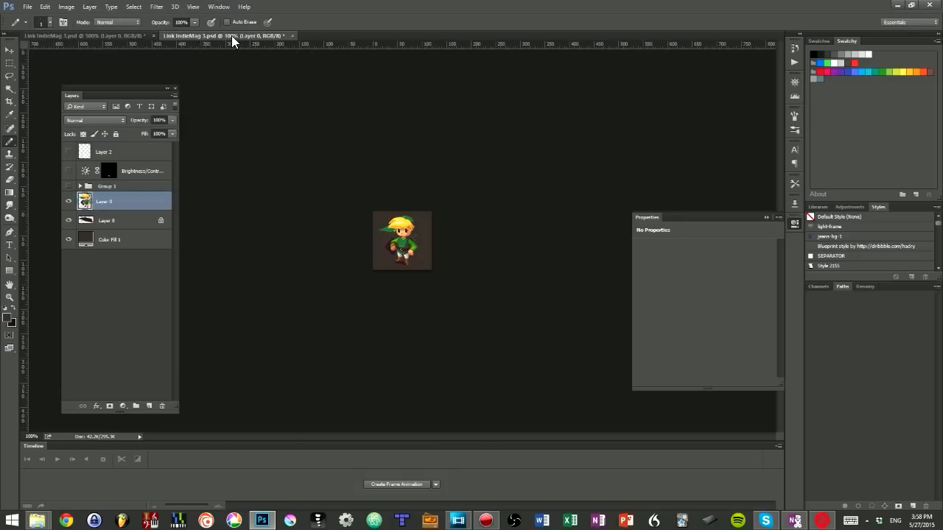
left_click_drag(233, 35, 578, 68)
left_click(382, 76)
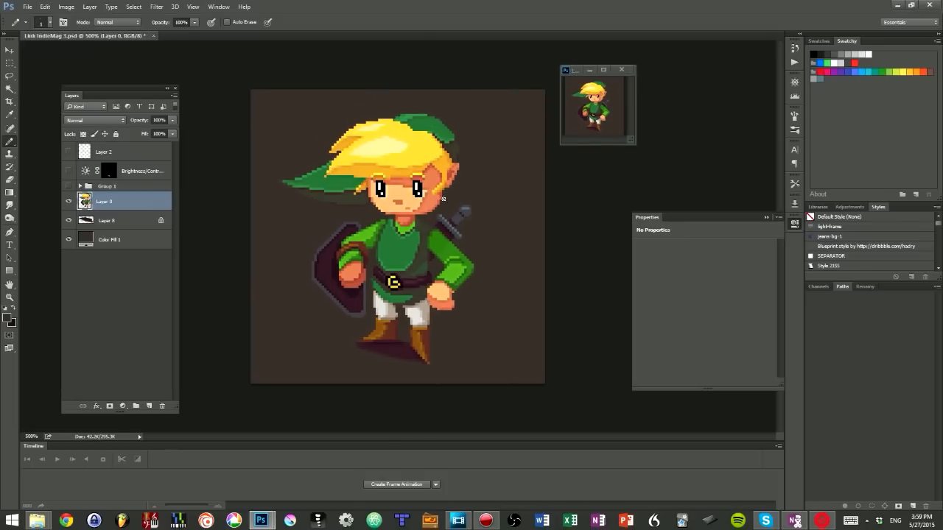
Step: Try black, white and orange for the Color Fill 1 background and set it to bright red, d02d17
key("ctrl+plus")
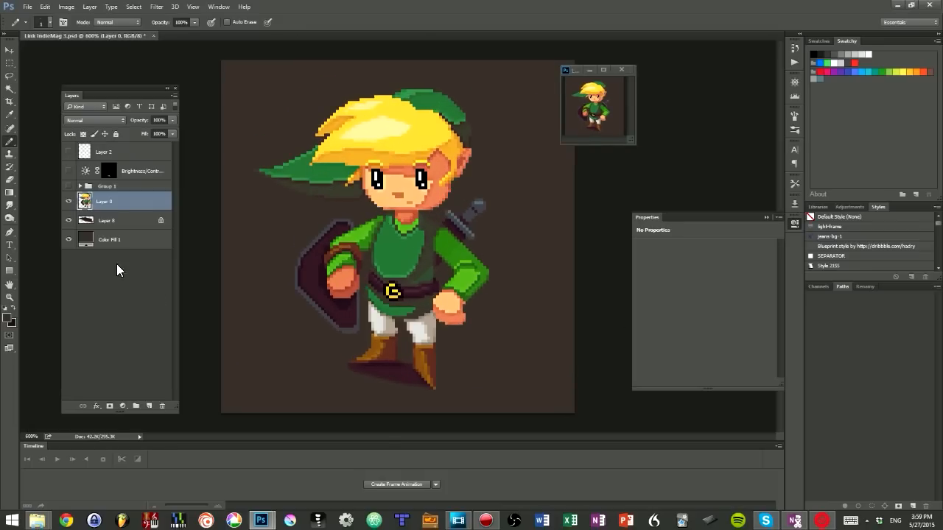
double_click(85, 240)
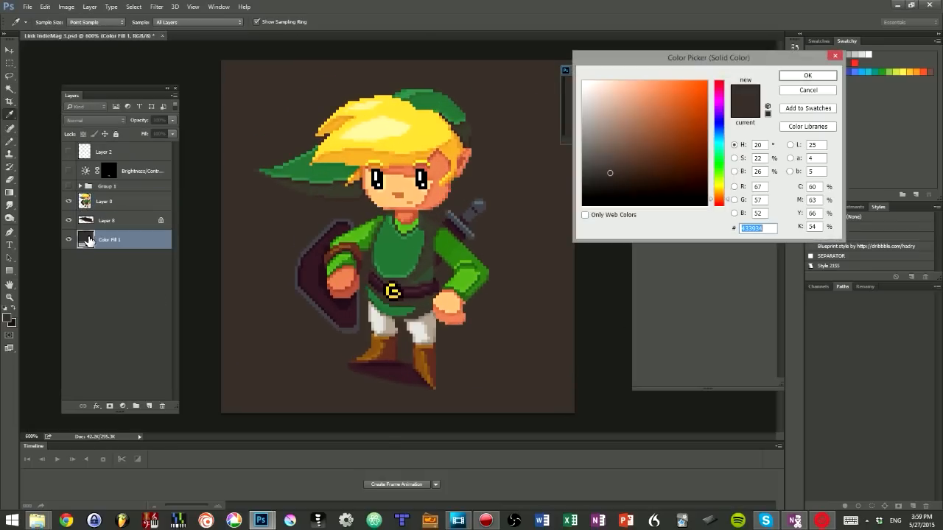
left_click(590, 185)
left_click(585, 206)
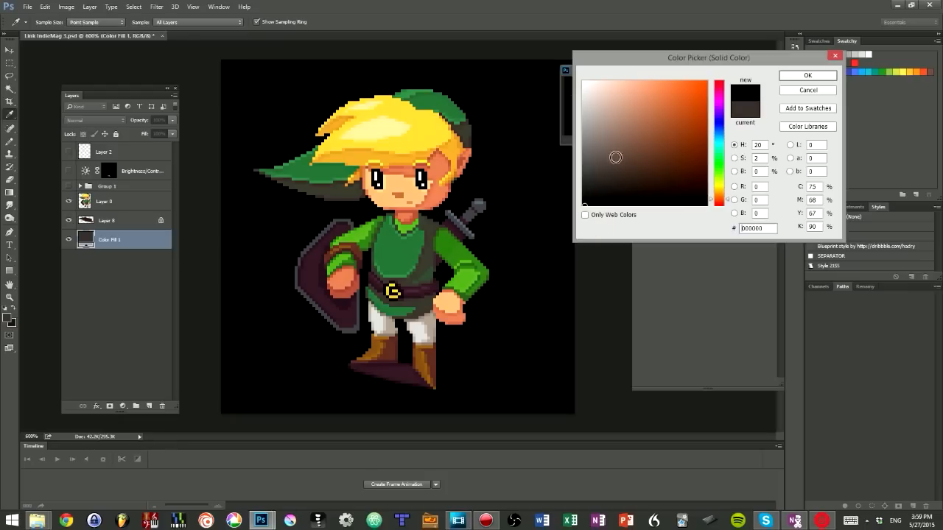
left_click(583, 82)
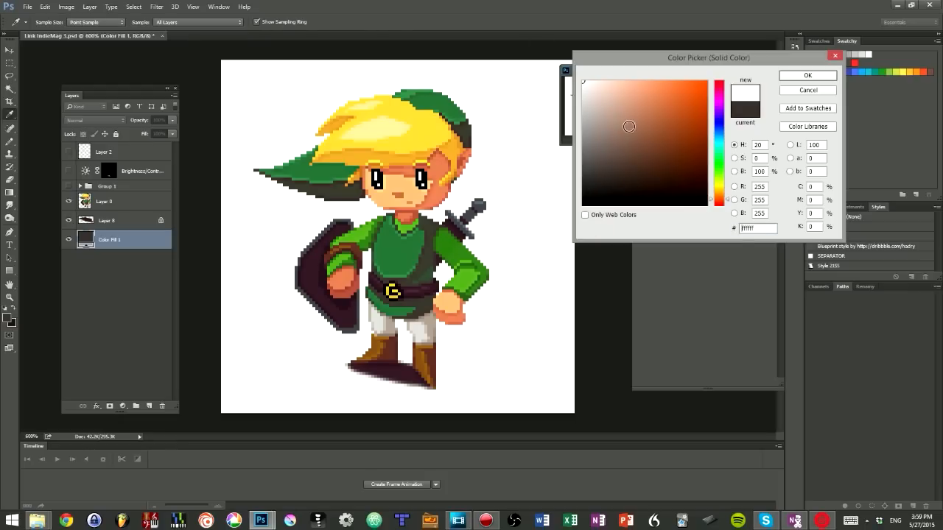
left_click_drag(648, 124, 693, 104)
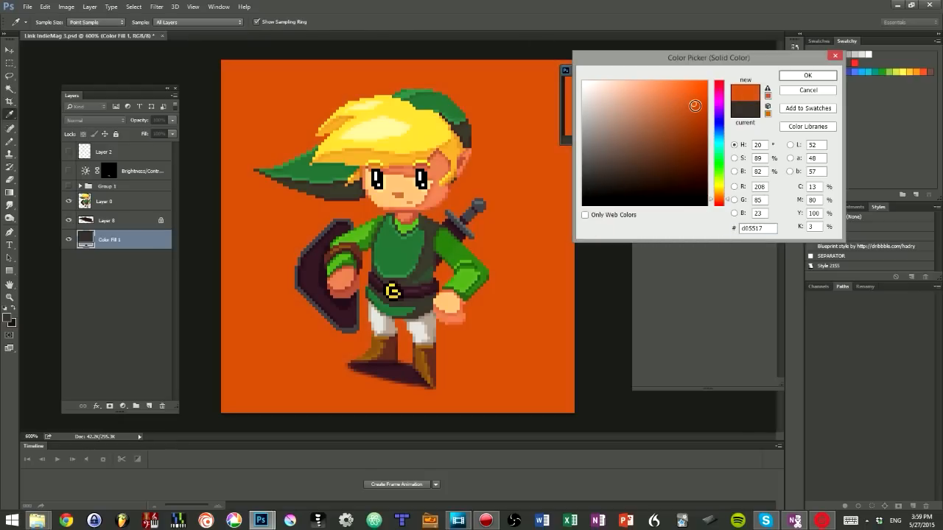
left_click(724, 175)
left_click_drag(724, 175, 720, 208)
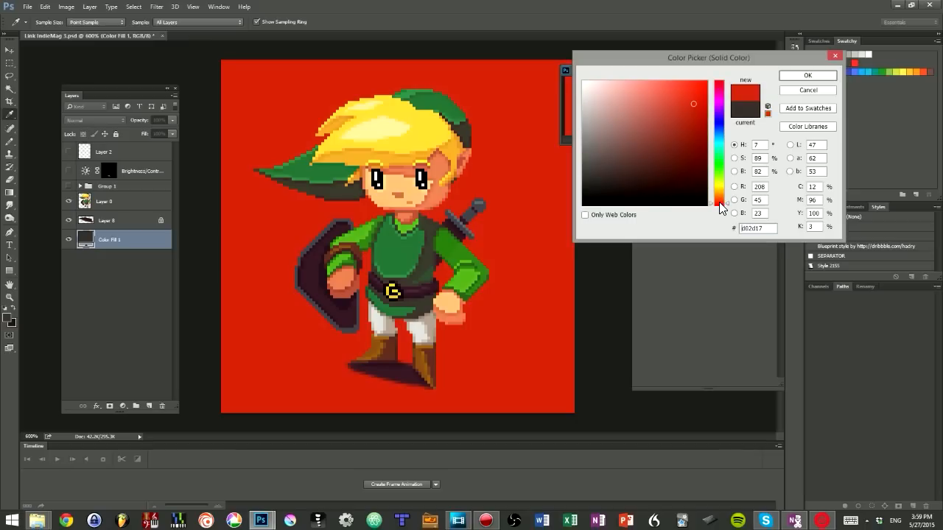
key("Return")
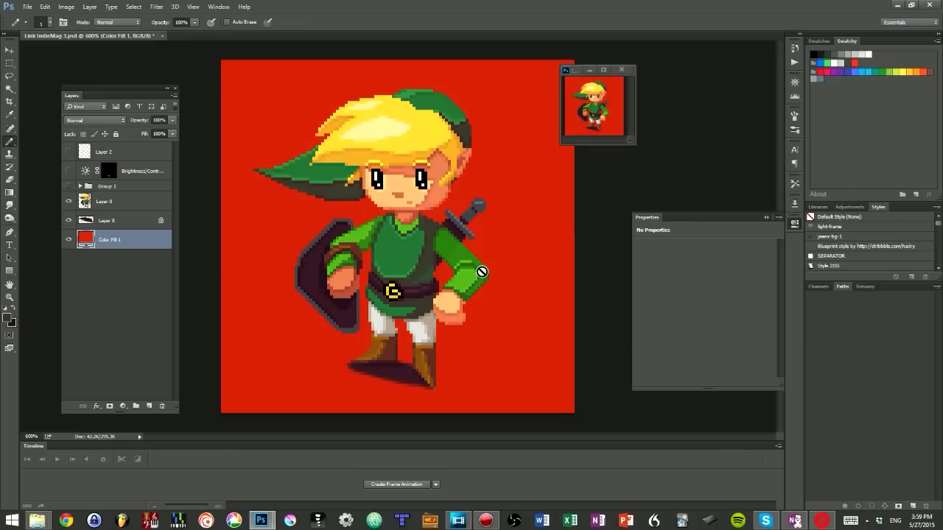
key("v")
left_click_drag(424, 258, 451, 288)
key("ctrl+z")
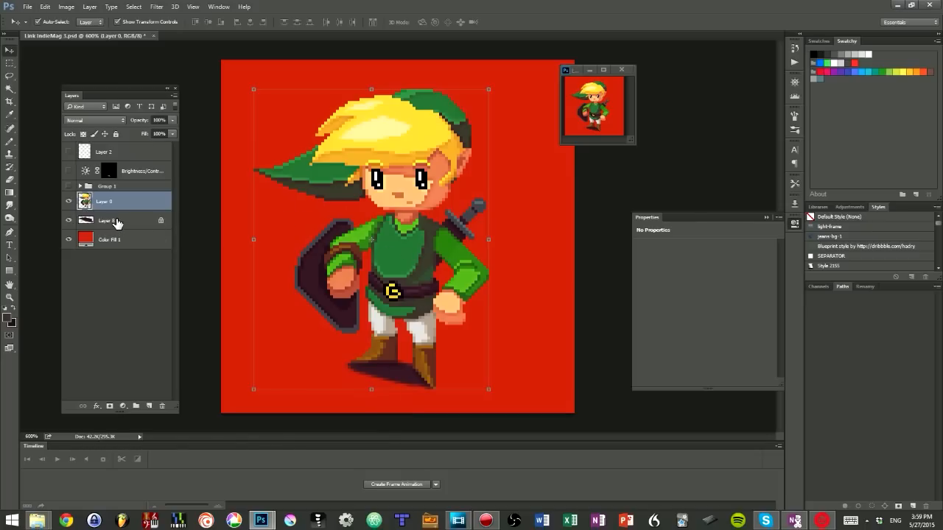
Step: Group Layer 0 with Layer 8, and flip the character group horizontally and shift it to the right on the red background
left_click(116, 223, "shift")
key("ctrl+g")
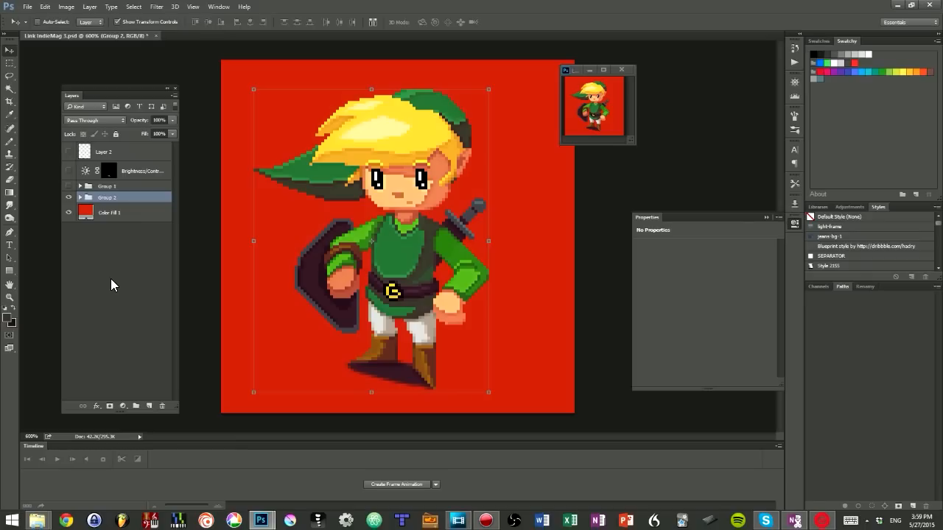
key("ctrl+shift+h")
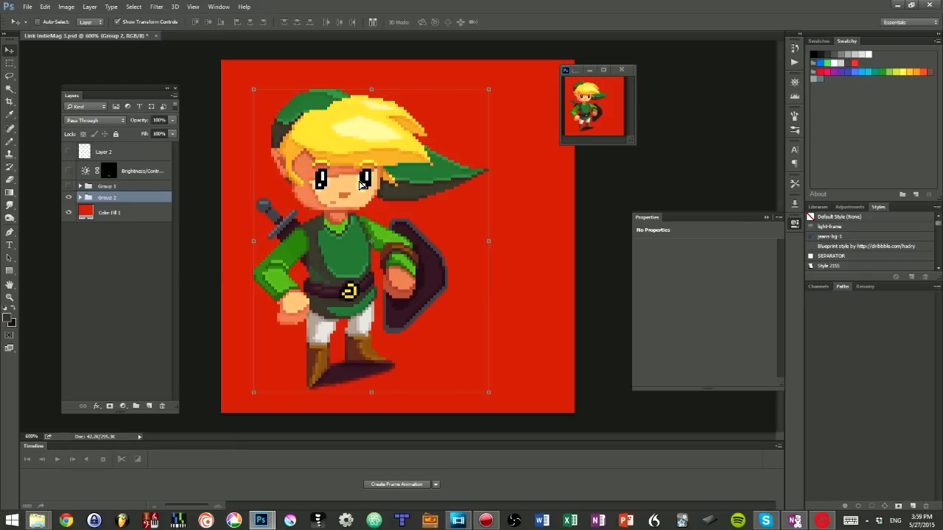
left_click_drag(361, 184, 434, 184)
Step: Add a new layer above Group 2, sketch a curved pencil stroke beside the character's head, and undo the stroke
key("ctrl+shift+alt+n")
key("b")
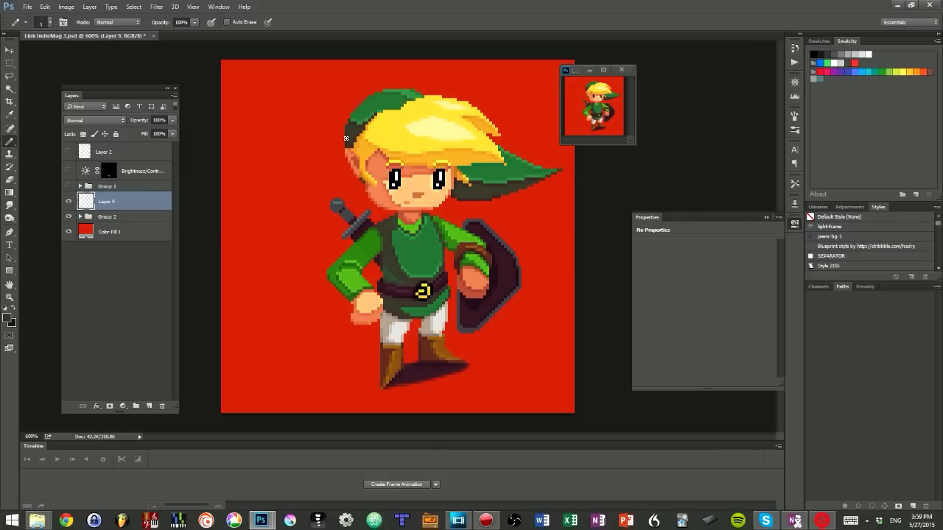
mouse_move(326, 88)
left_mouse_down()
mouse_move(292, 137)
mouse_move(317, 182)
left_mouse_up()
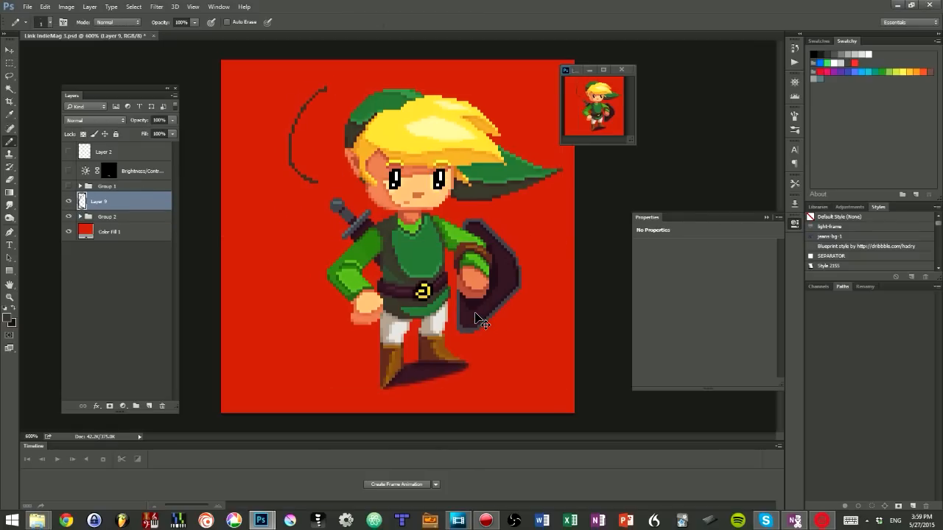
key("ctrl+z")
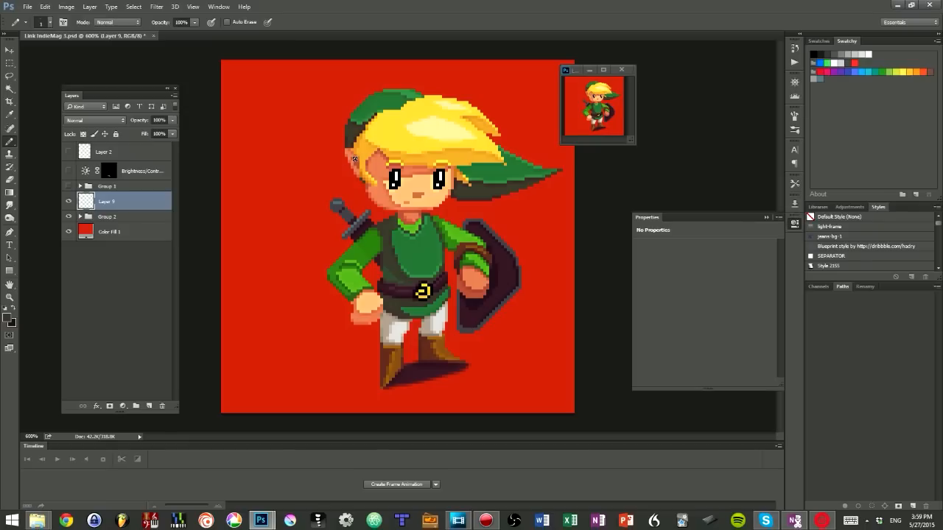